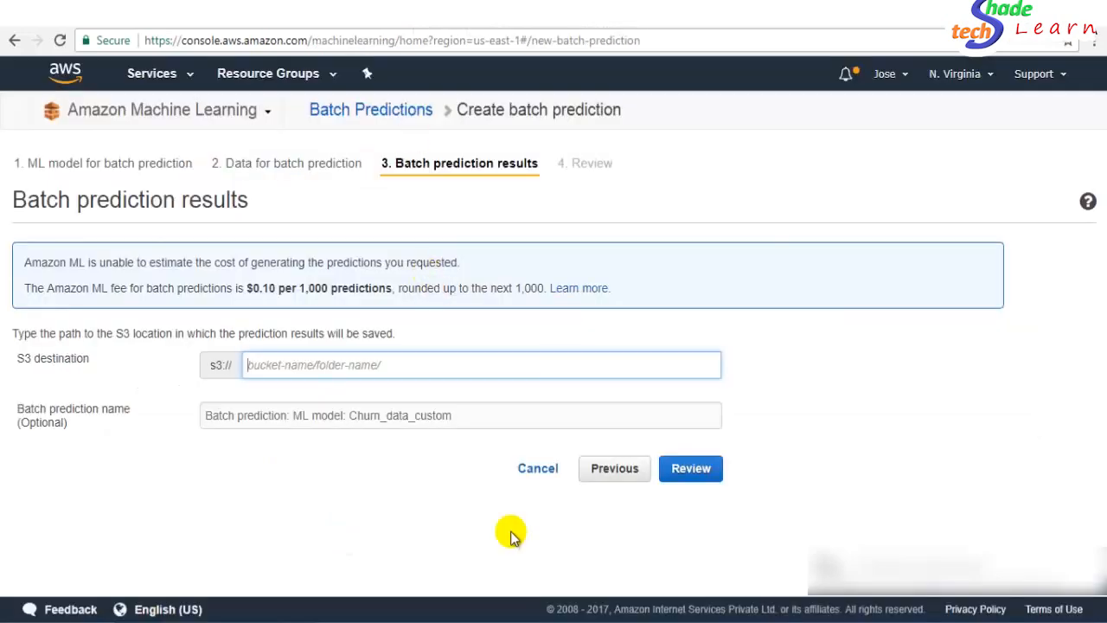
Set the S3 destination for the batch prediction results to aml-samples/.
text(aml)
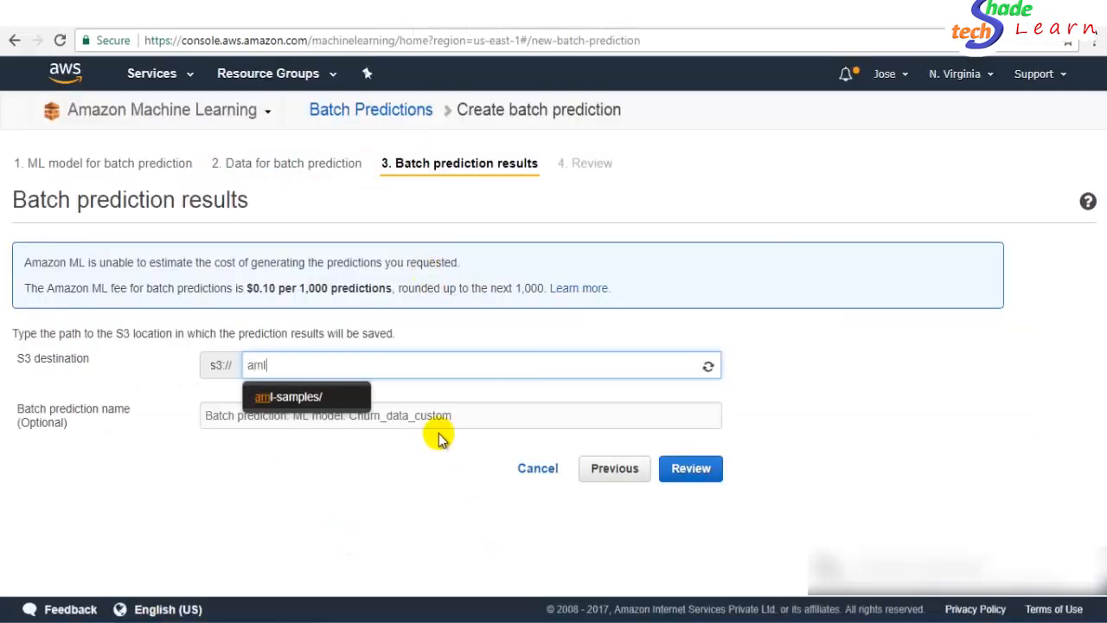
text(-sa)
click(380, 397)
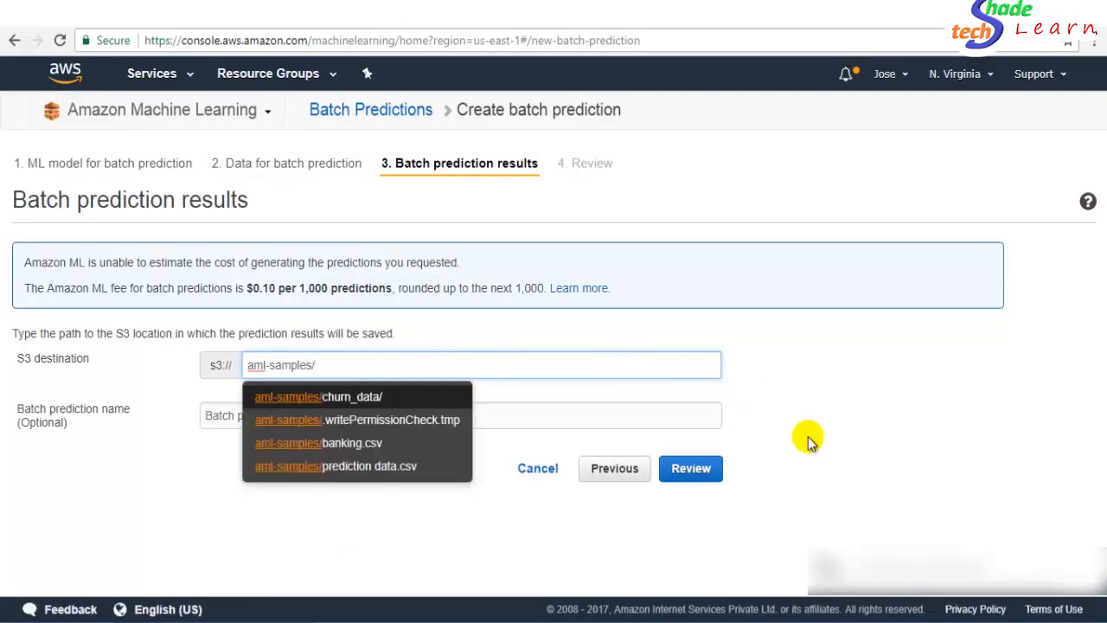
click(974, 385)
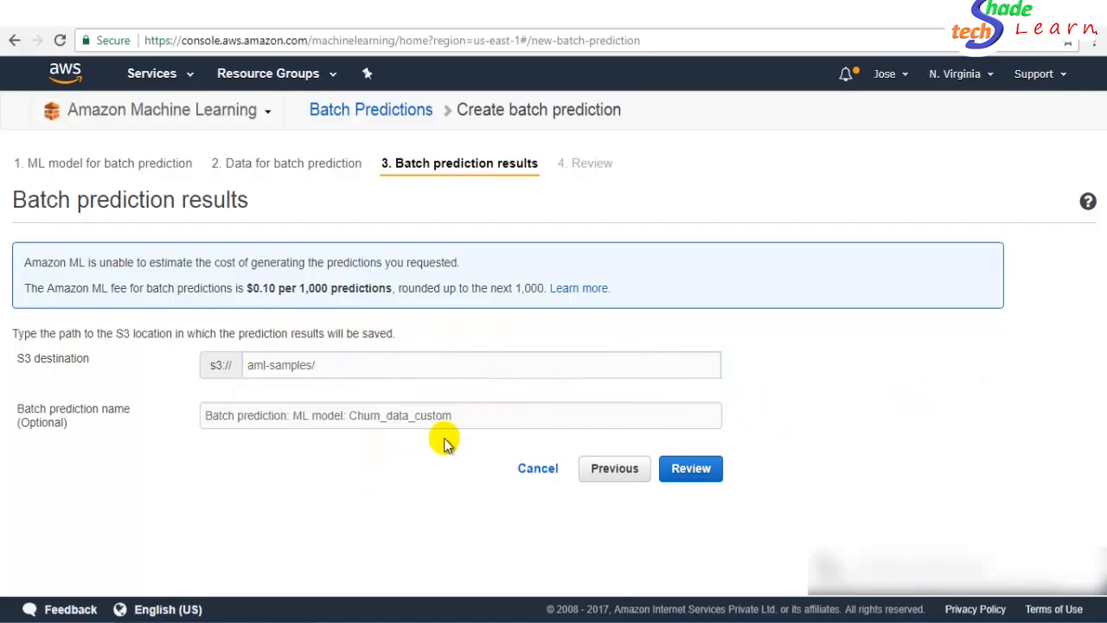
Name the batch prediction "Batch prediction: ML model: Churn_data_custom_prediction" and grant Amazon ML write permission to the S3 location while proceeding to review.
click(475, 419)
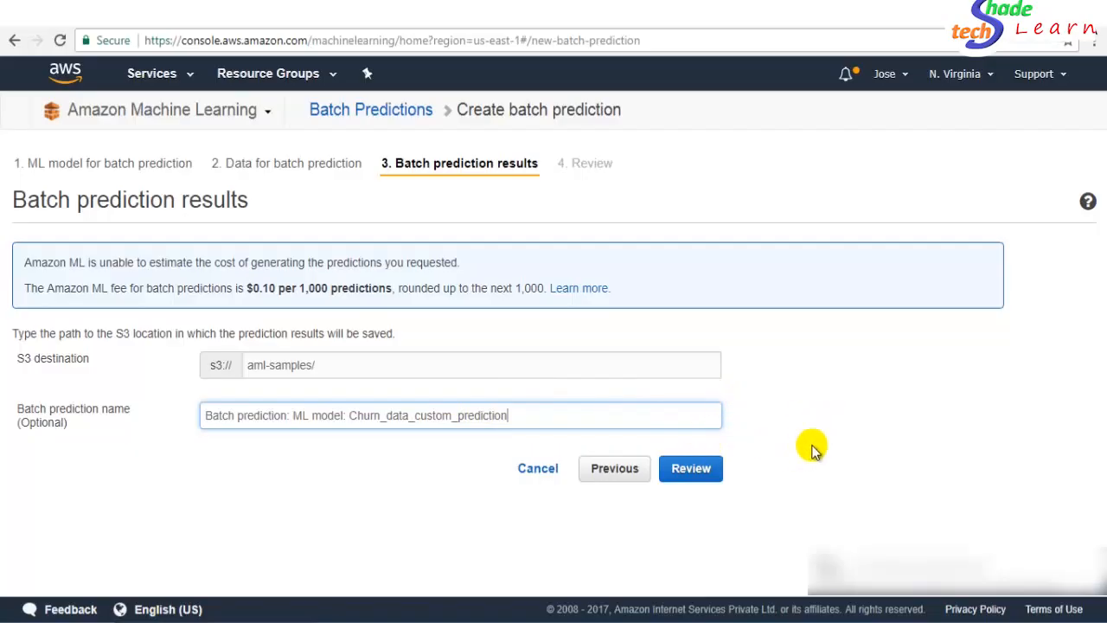
click(711, 474)
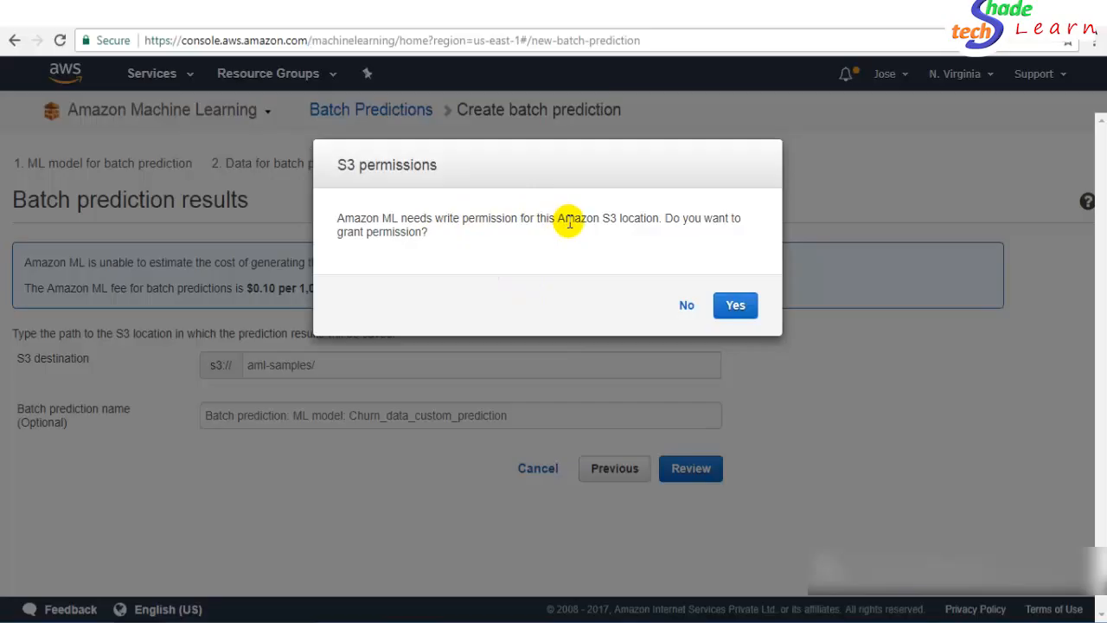
click(736, 306)
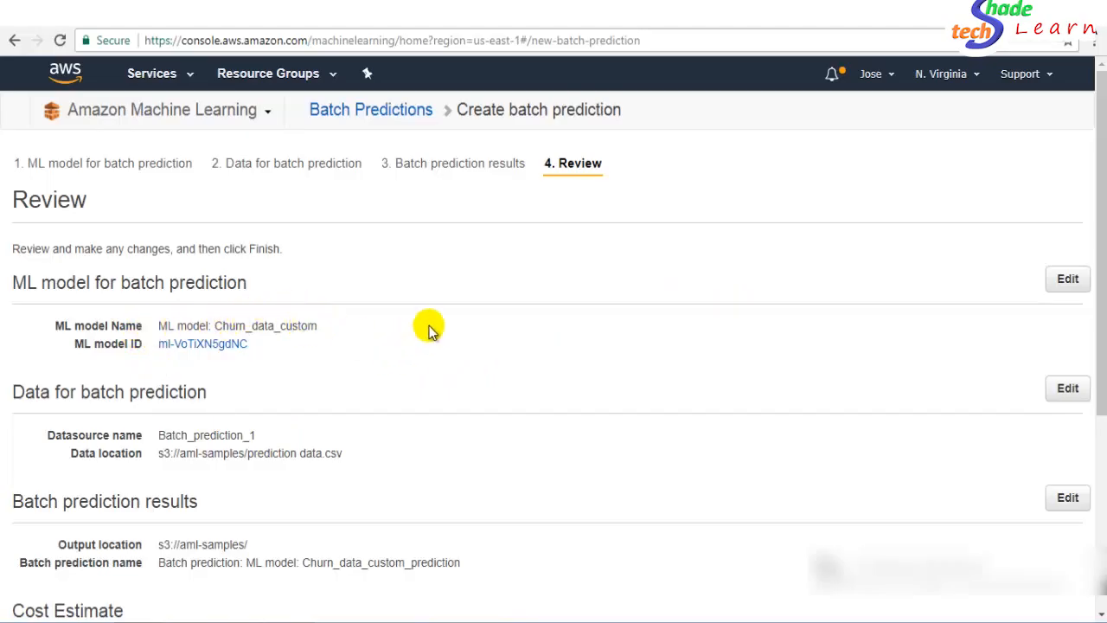
Review the model, data source, output location and cost settings, and create the batch prediction.
drag(1099, 201, 1098, 275)
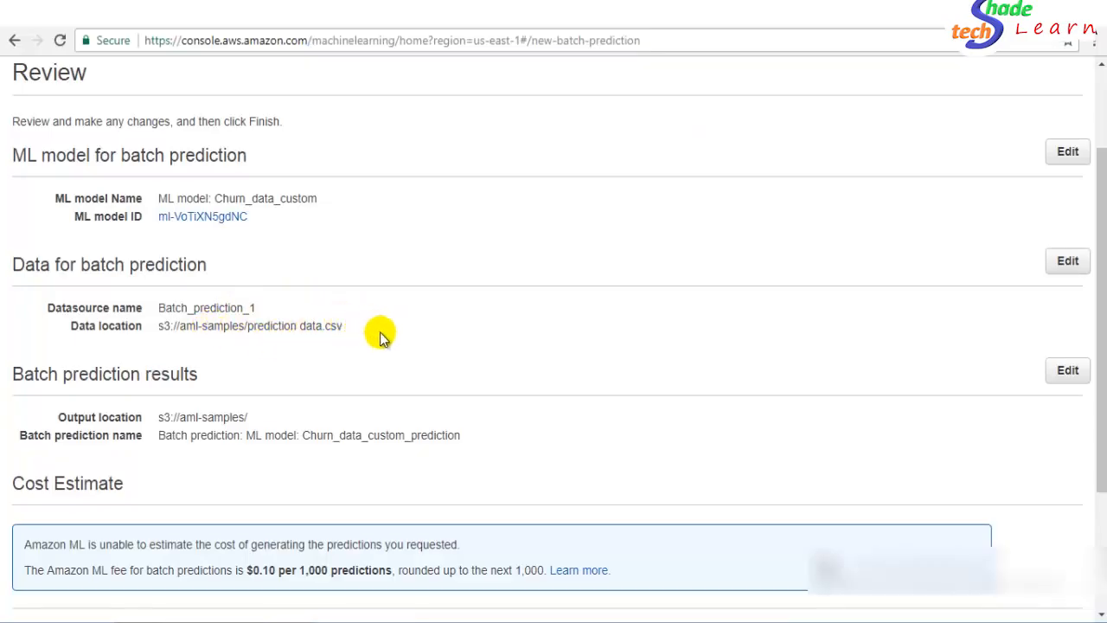
scroll(1100, 381, down, 2)
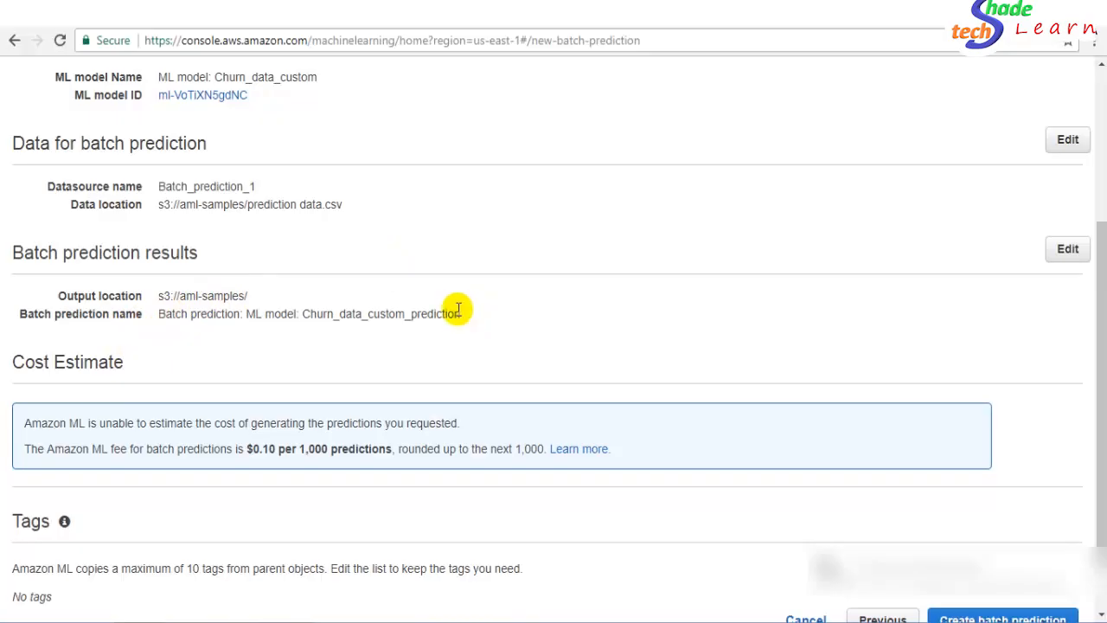
scroll(1099, 407, down, 1)
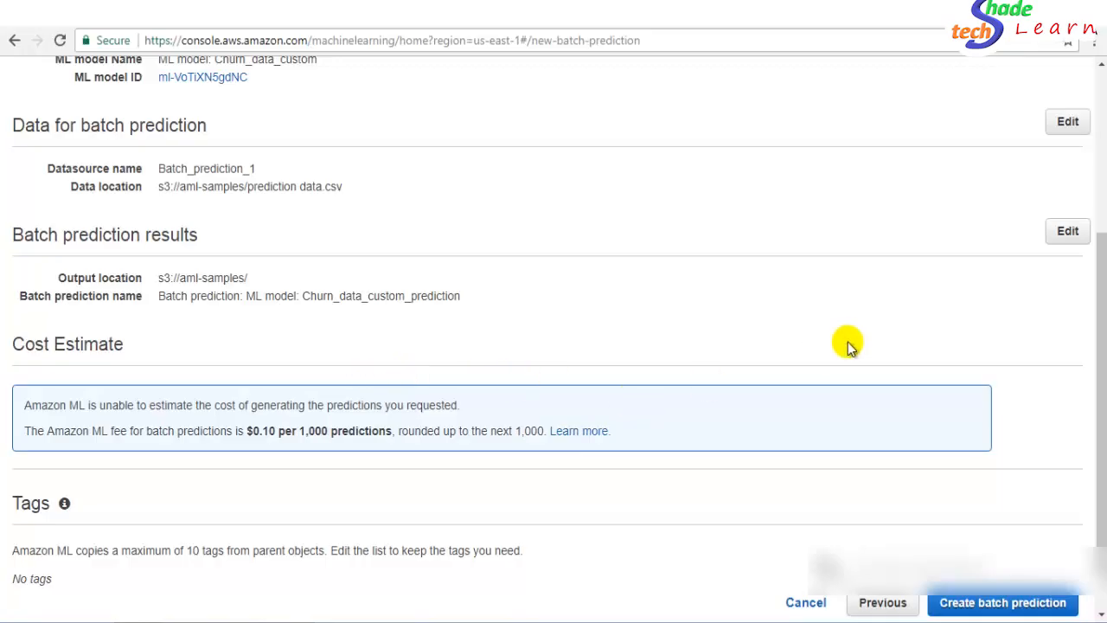
scroll(1101, 467, down, 1)
scroll(1098, 445, up, 5)
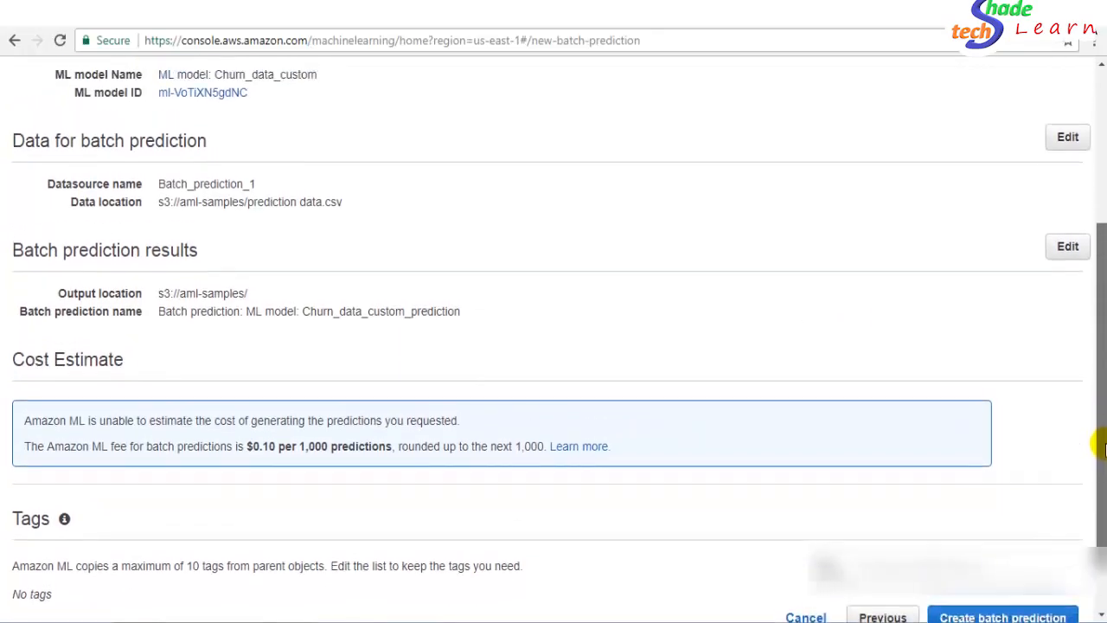
scroll(1101, 511, down, 3)
scroll(1101, 510, down, 2)
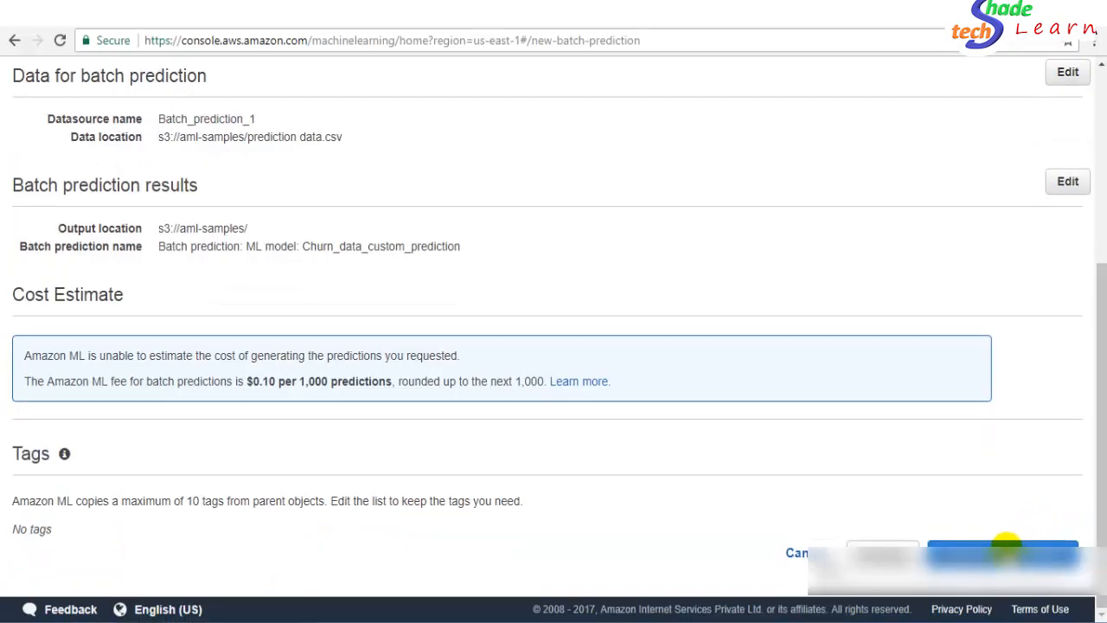
click(1006, 547)
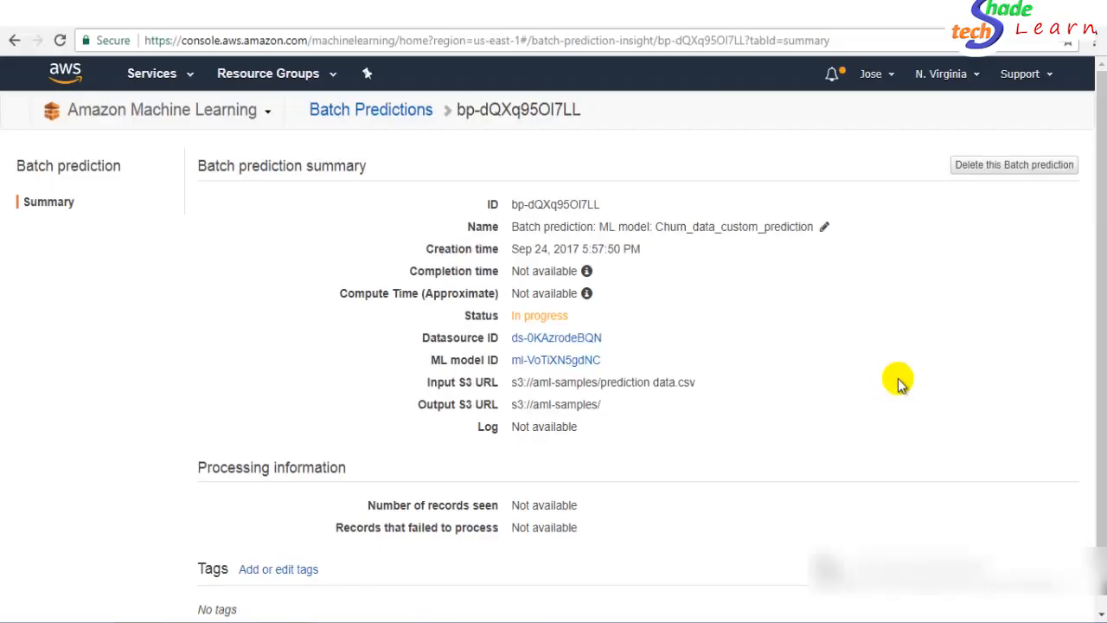
Refresh the batch prediction summary and check its status and processing information until the job finishes.
scroll(1099, 407, down, 1)
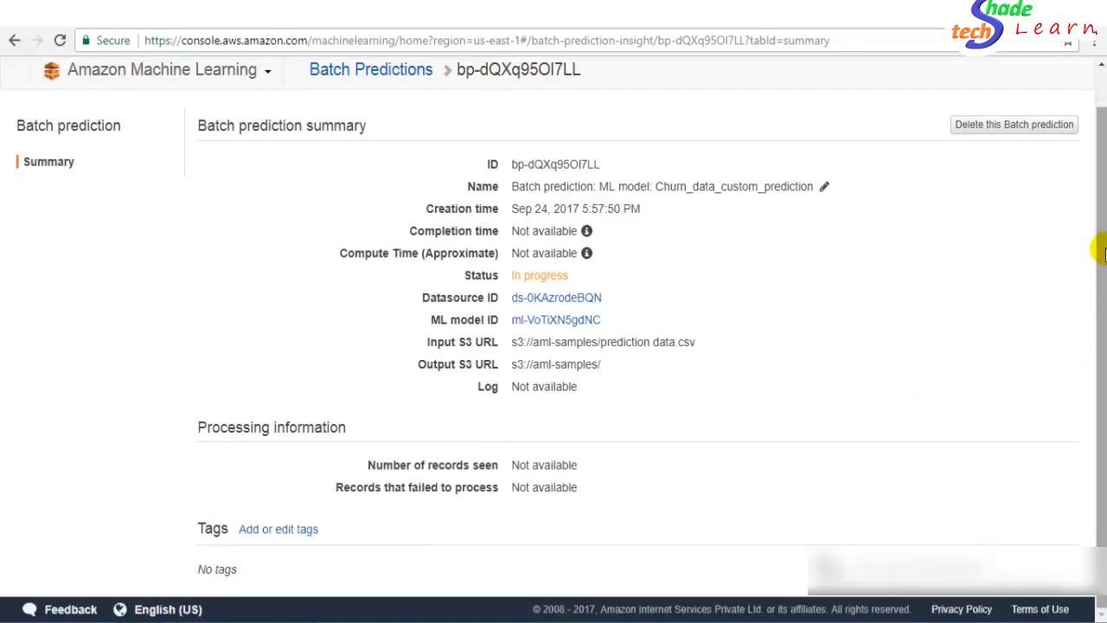
scroll(1101, 164, up, 1)
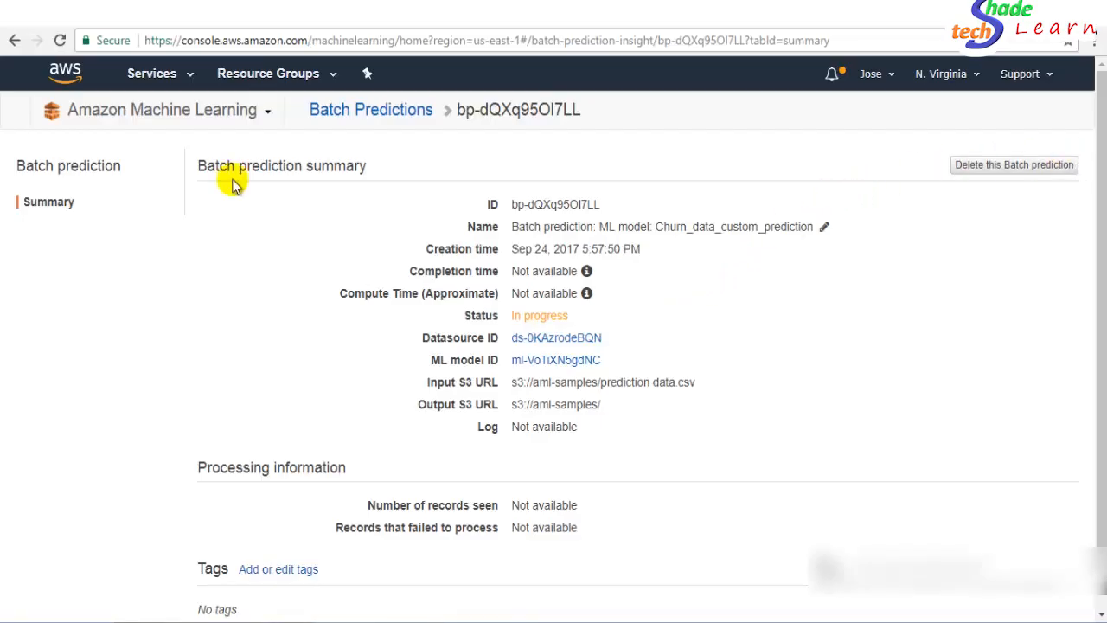
click(60, 41)
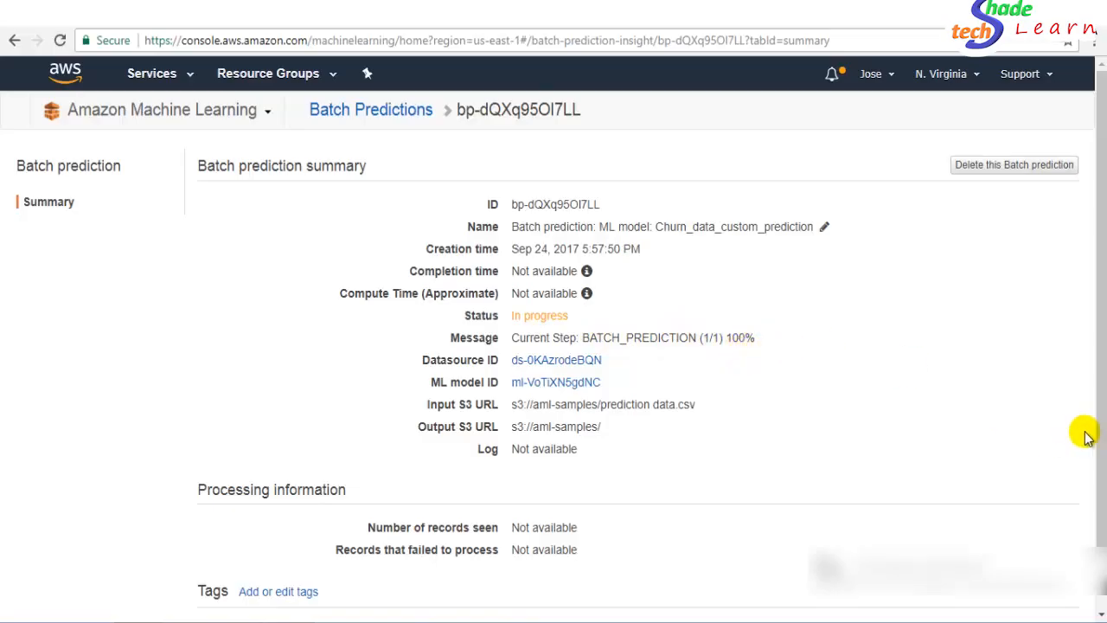
mouse_move(1102, 432)
mouse_down()
mouse_move(1106, 473)
mouse_move(1103, 417)
mouse_up()
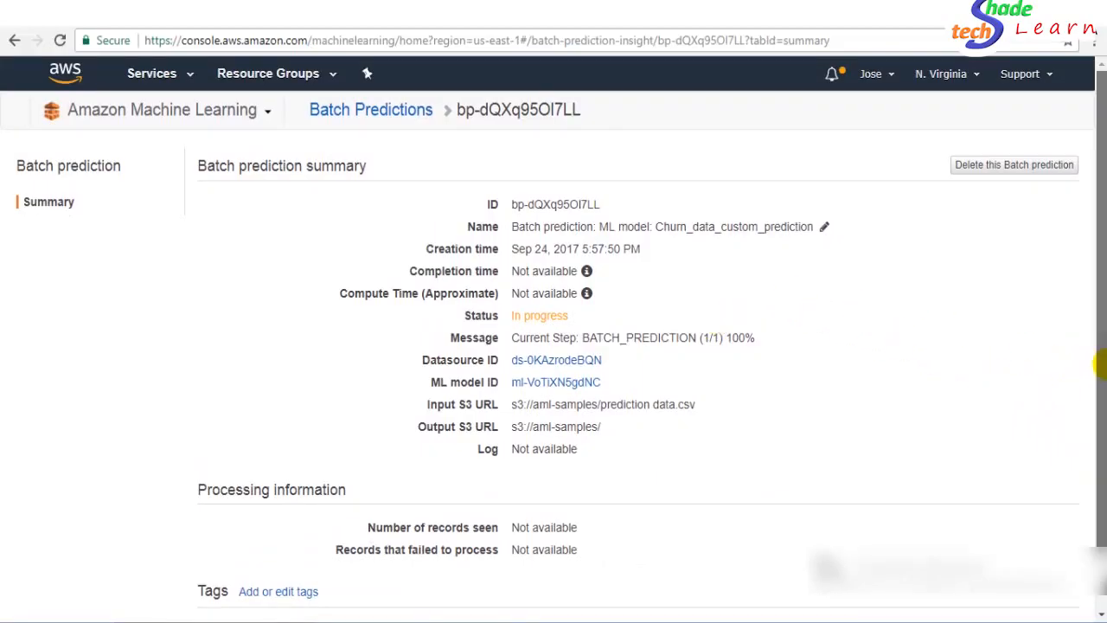
drag(1100, 364, 1102, 418)
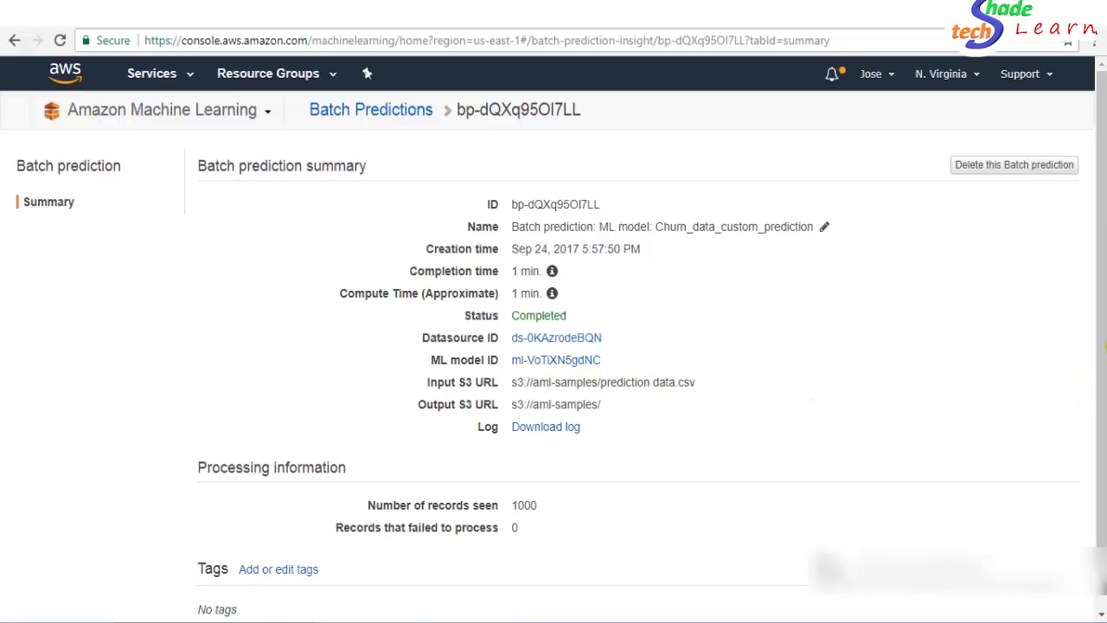
drag(1103, 332, 1105, 388)
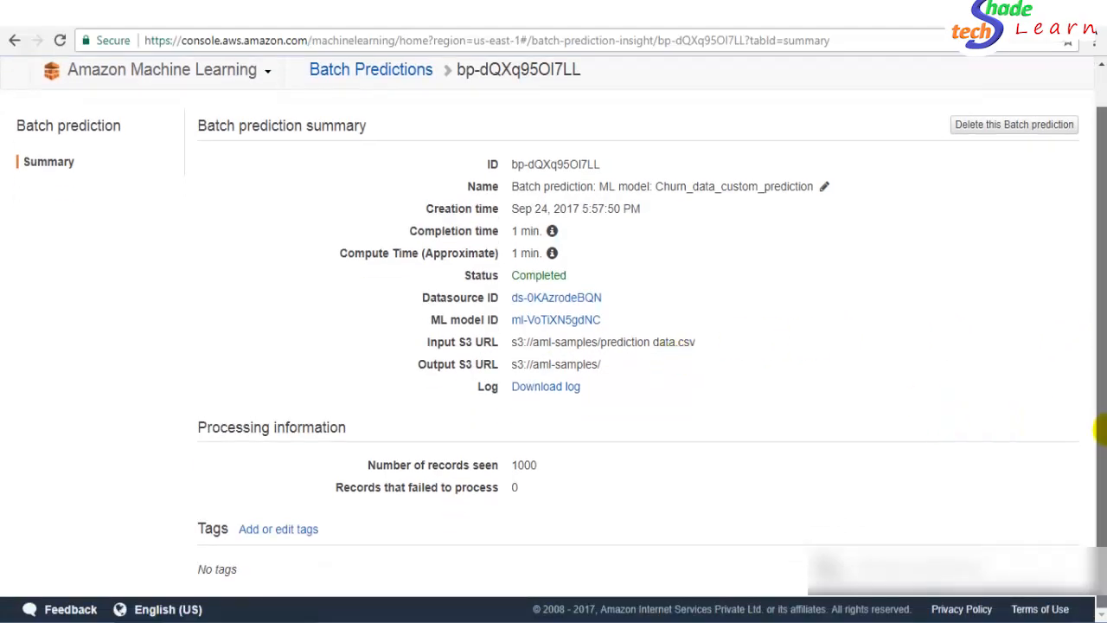
mouse_move(1103, 426)
mouse_down()
mouse_move(1104, 400)
mouse_move(1104, 421)
mouse_up()
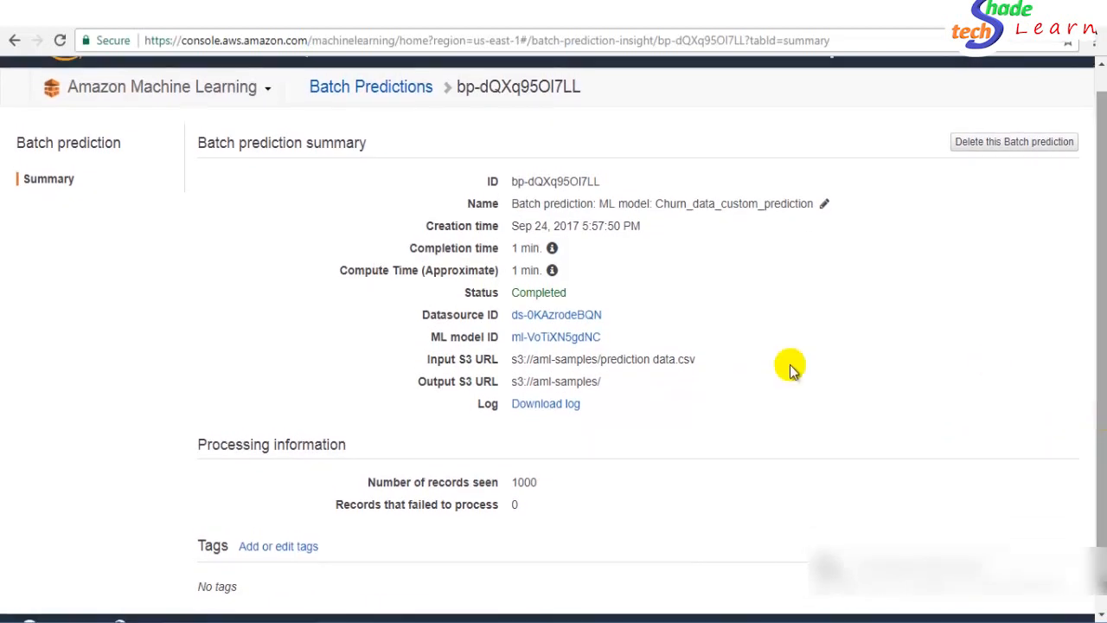
Open the batch prediction's log and examine the lines on processed records, bad records and job completion.
click(560, 406)
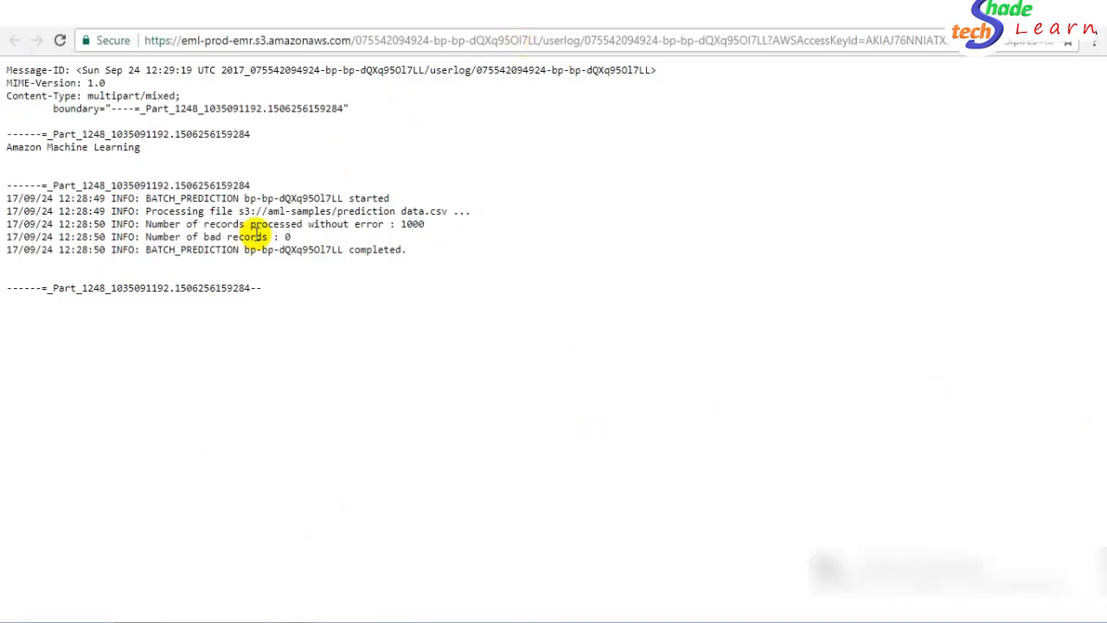
drag(176, 225, 358, 221)
click(340, 225)
drag(163, 237, 269, 236)
click(273, 236)
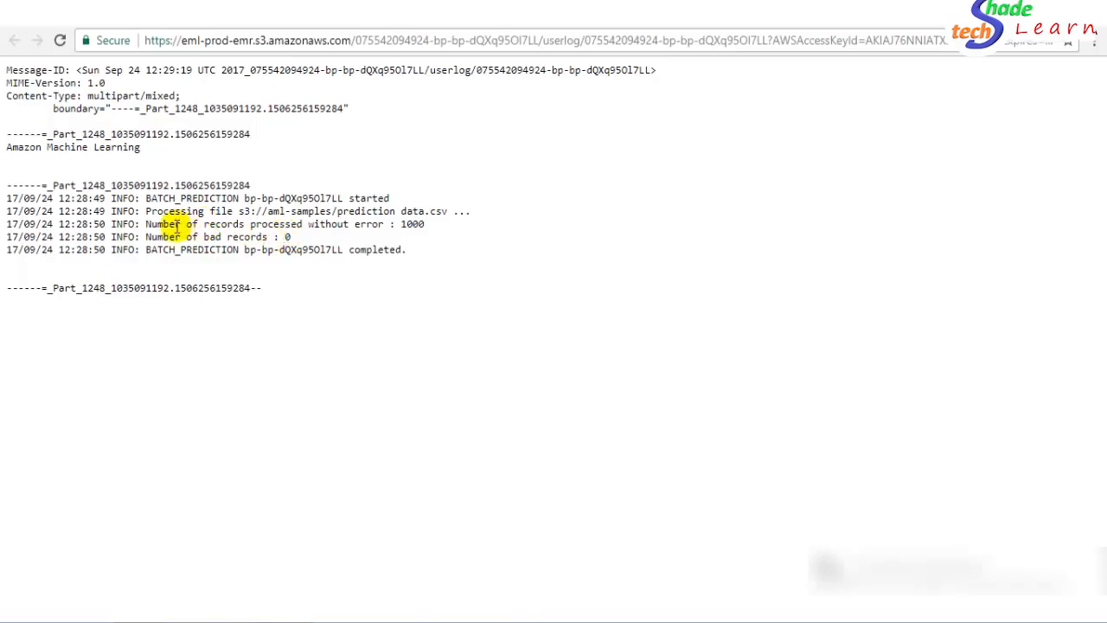
drag(145, 224, 361, 277)
click(421, 267)
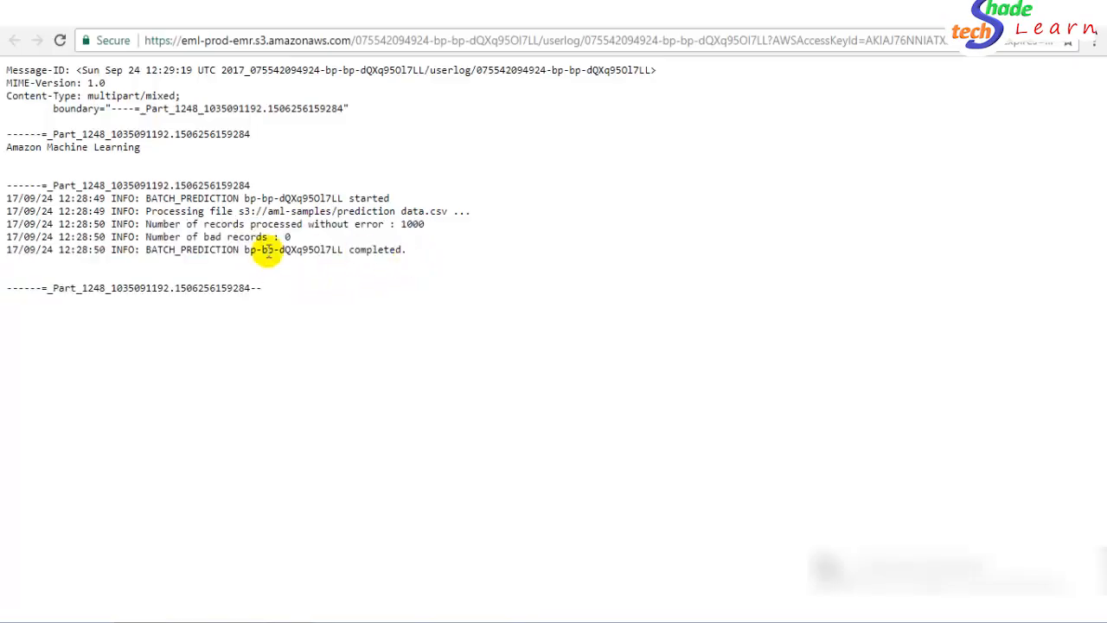
drag(147, 249, 148, 256)
drag(149, 253, 179, 247)
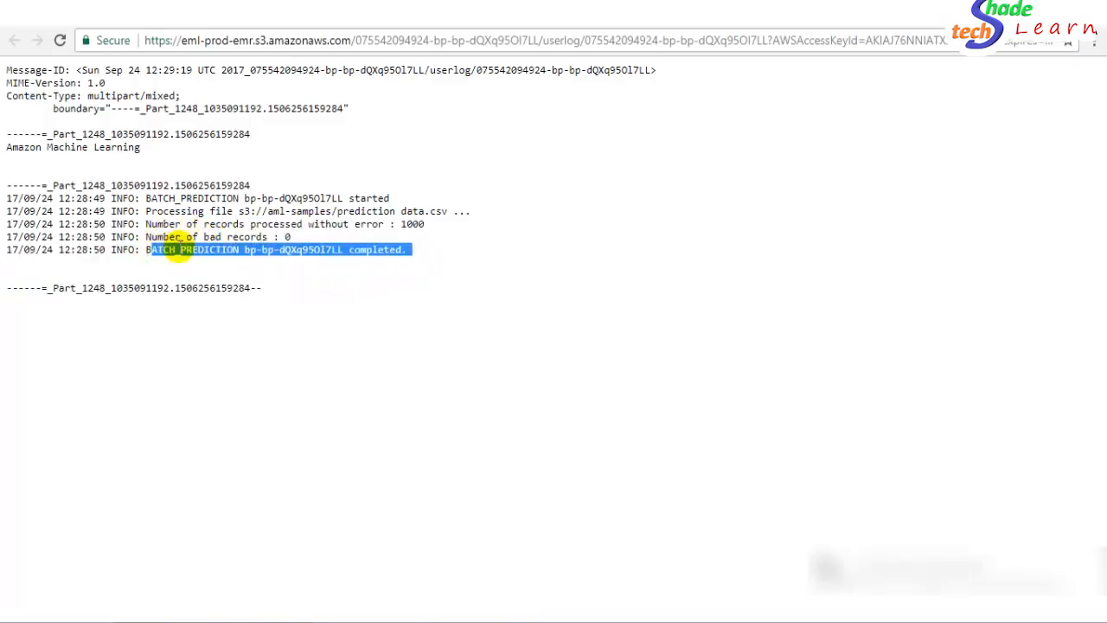
click(223, 226)
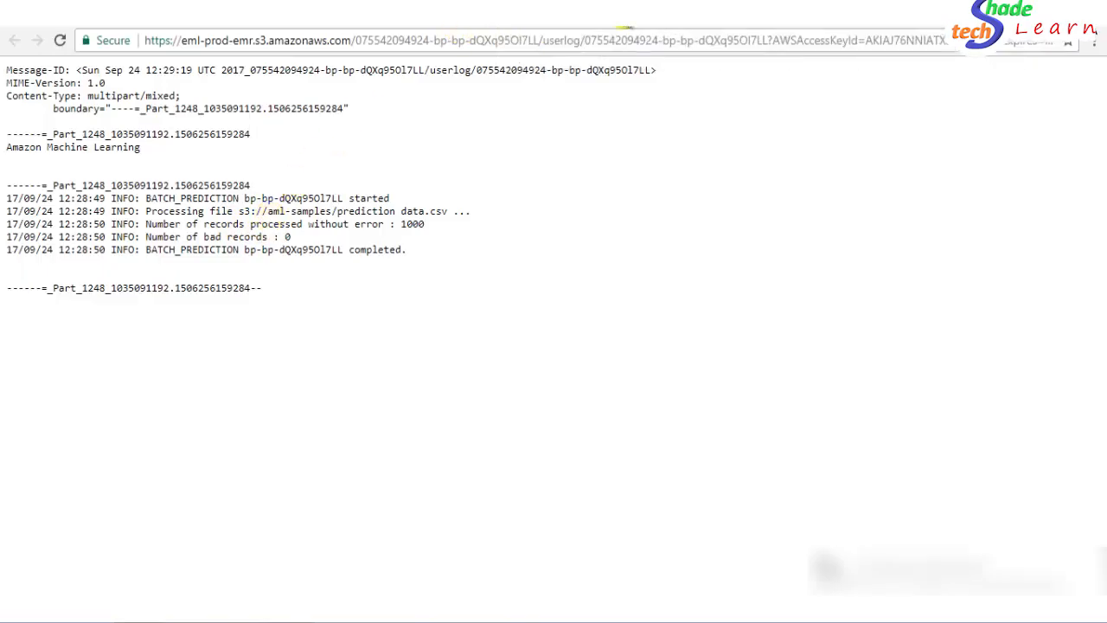
Return to the batch prediction summary and examine the number of records seen and the records that failed to process.
click(625, 14)
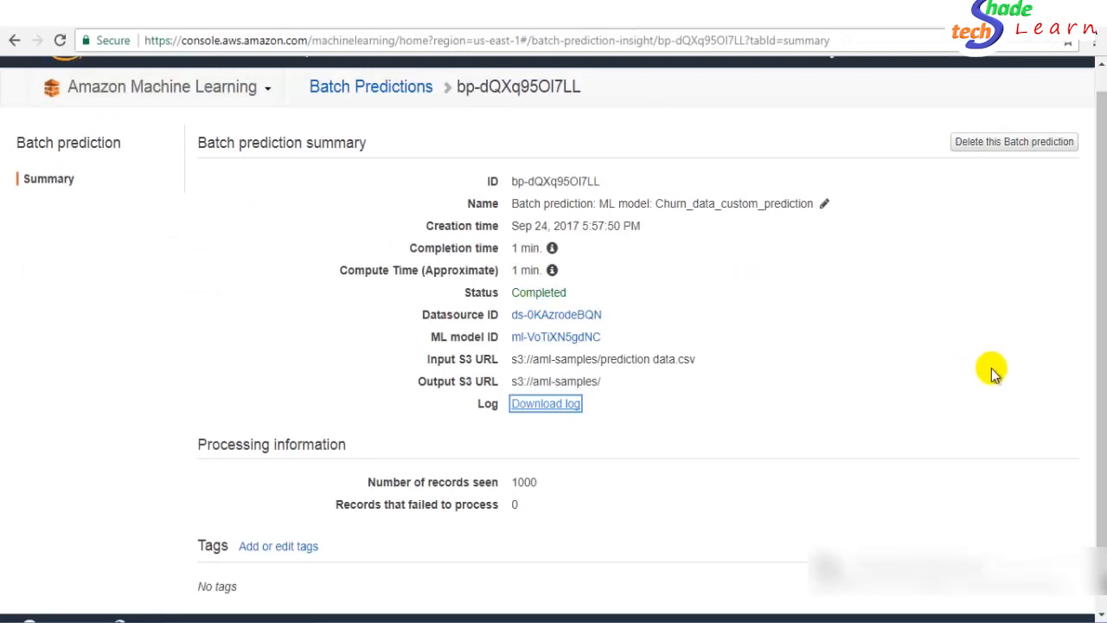
scroll(1100, 395, down, 1)
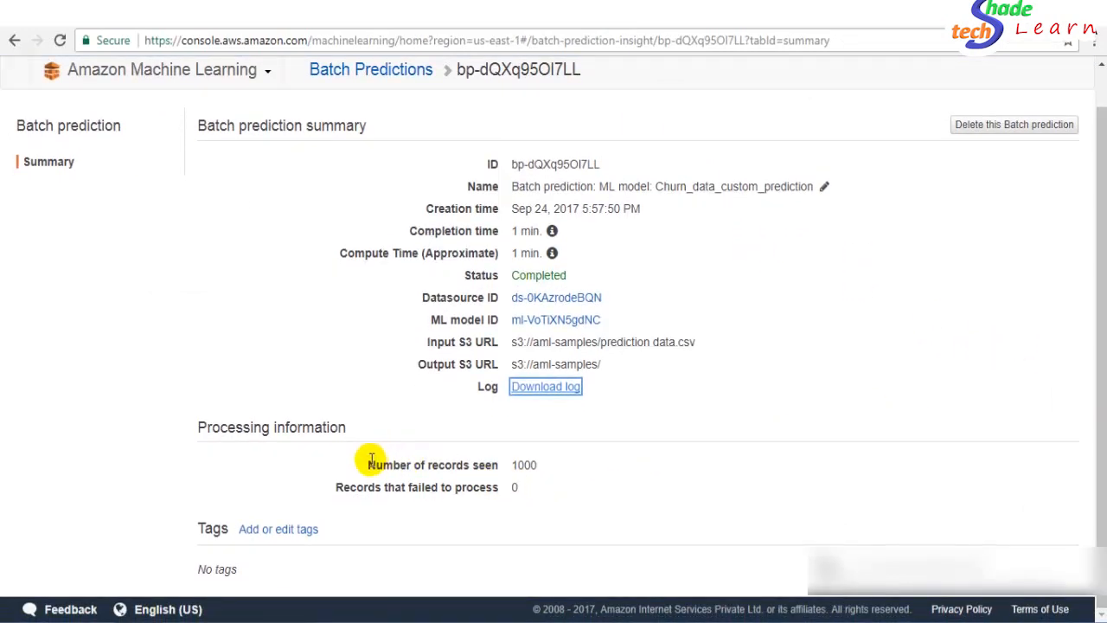
drag(370, 460, 527, 468)
click(356, 482)
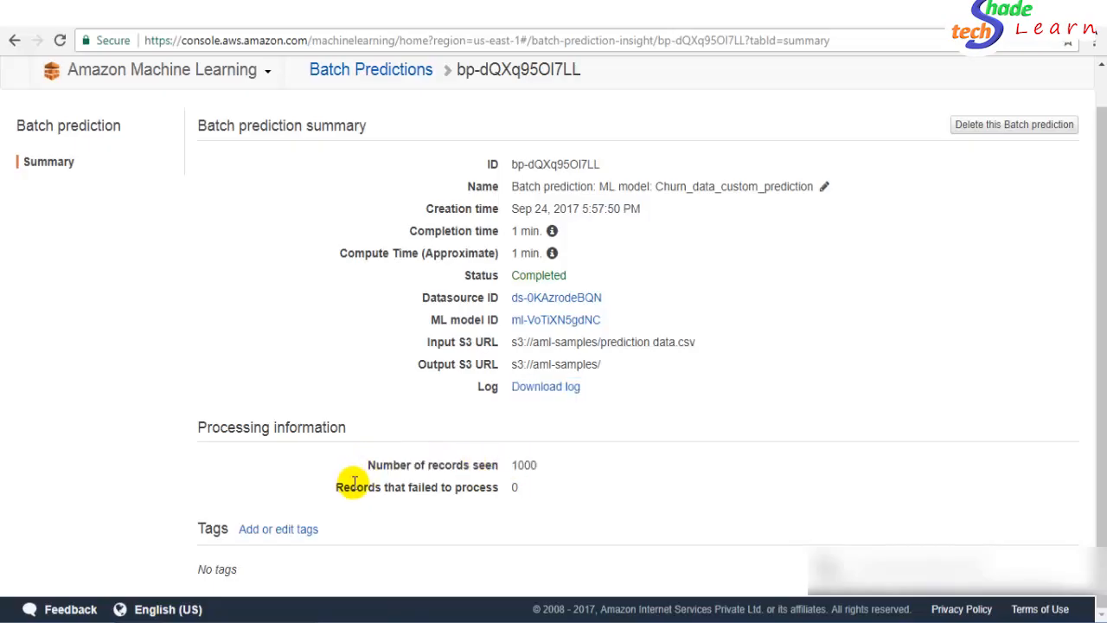
drag(354, 482, 510, 490)
click(514, 488)
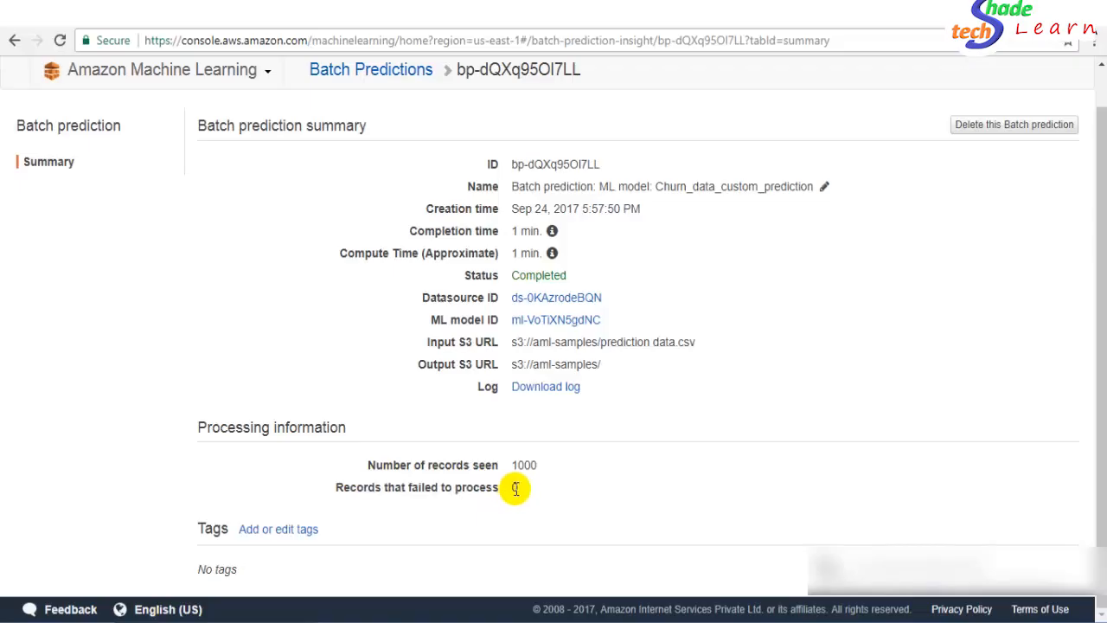
double_click(515, 488)
scroll(1101, 436, up, 1)
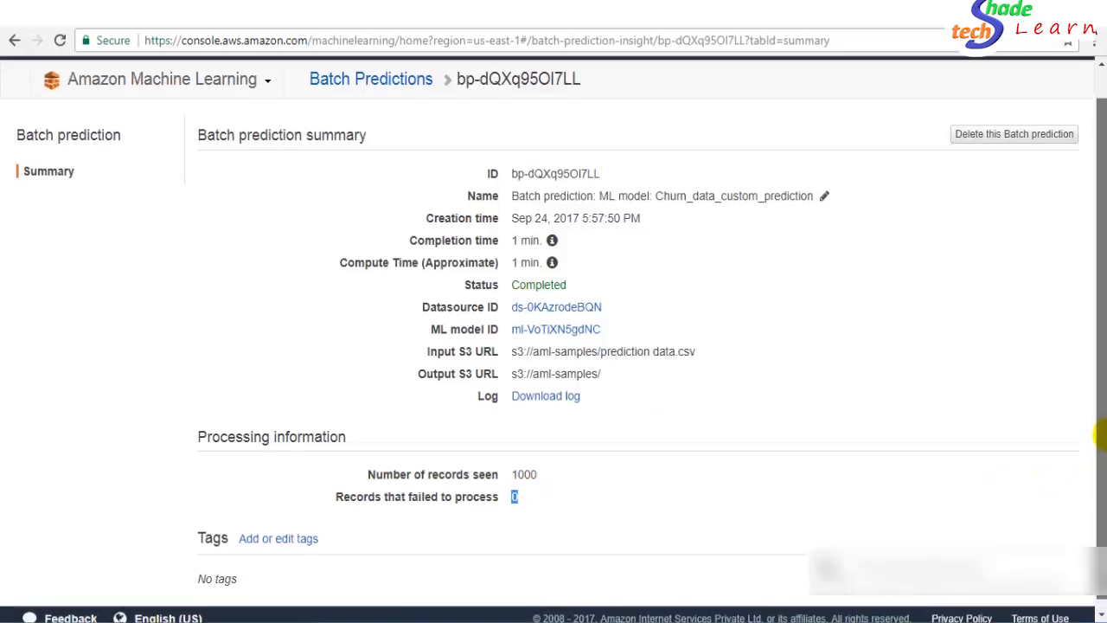
scroll(1101, 435, up, 2)
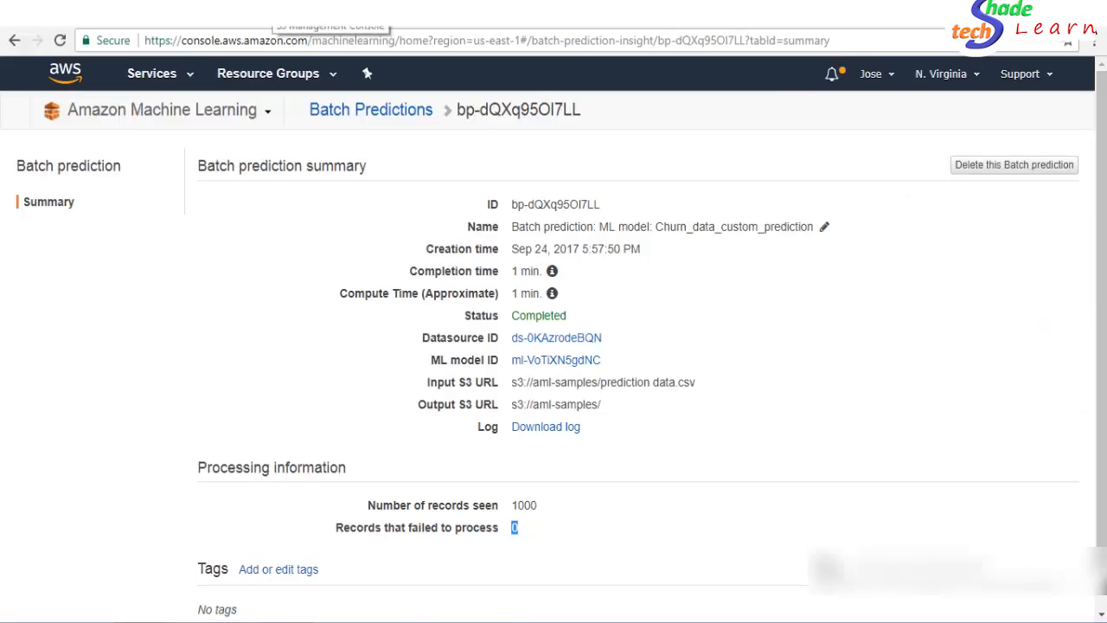
Switch to the refreshed aml-samples bucket in the S3 console and open the .manifest file inside the batch-prediction folder.
click(274, 10)
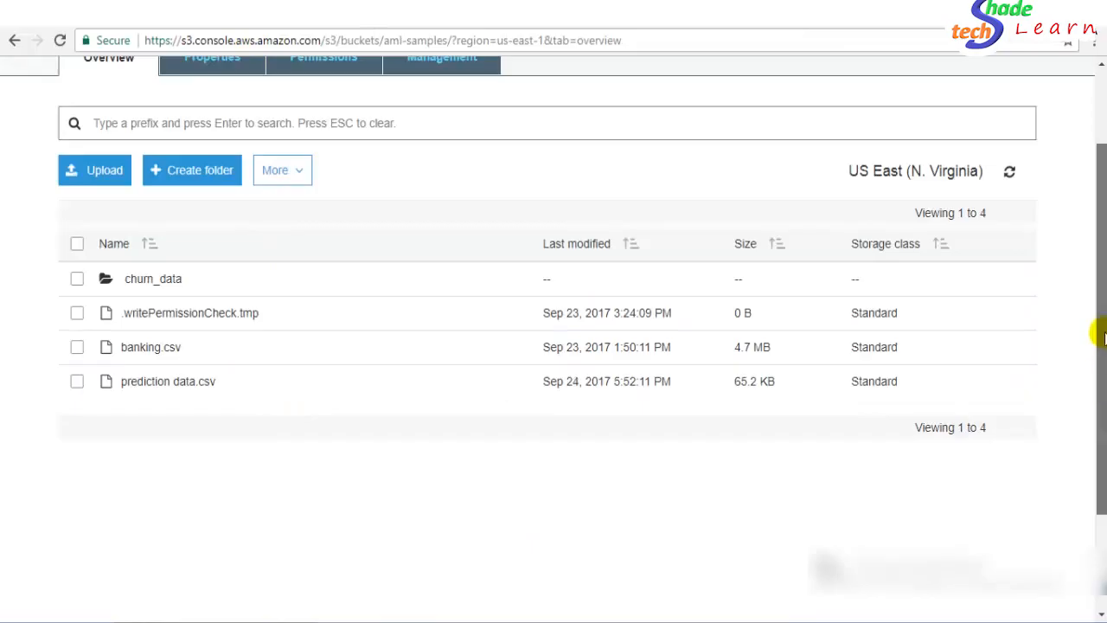
scroll(1103, 337, up, 2)
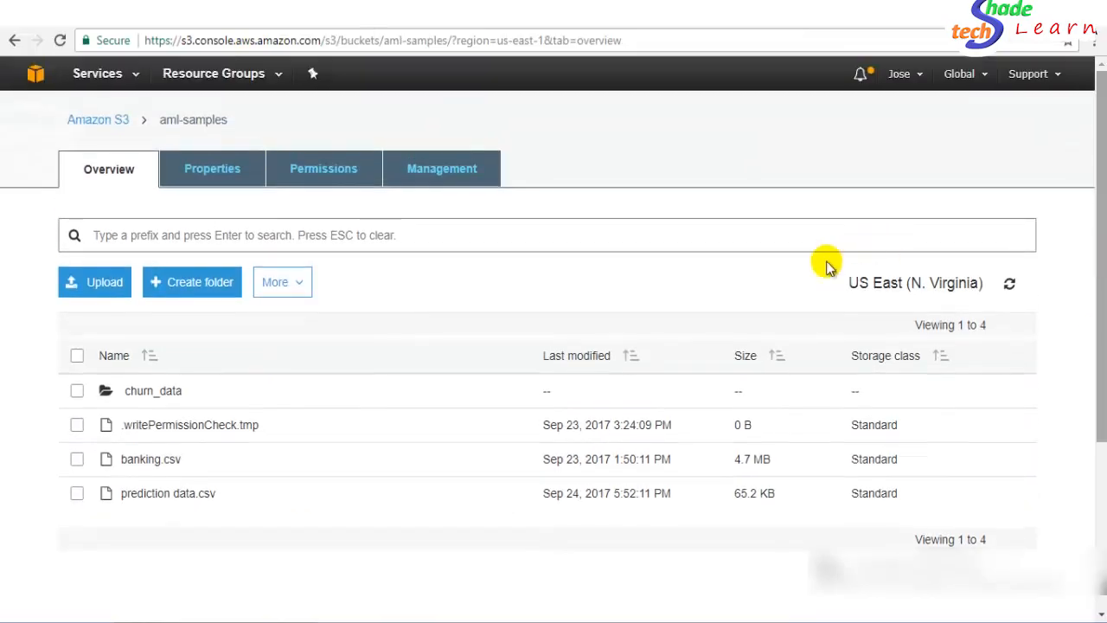
click(59, 41)
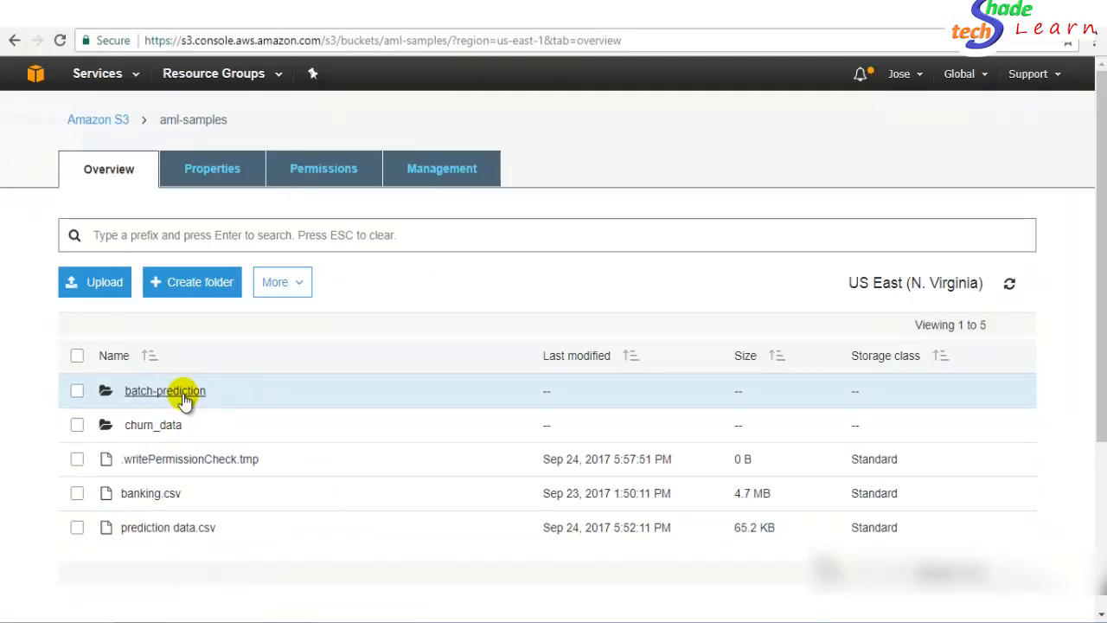
click(184, 397)
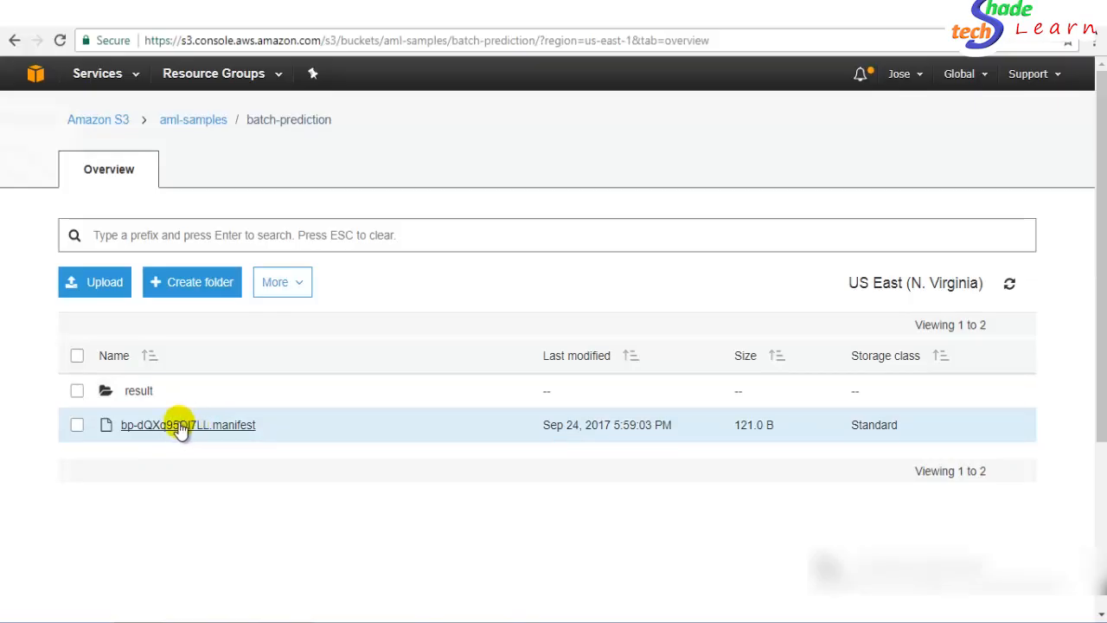
click(180, 427)
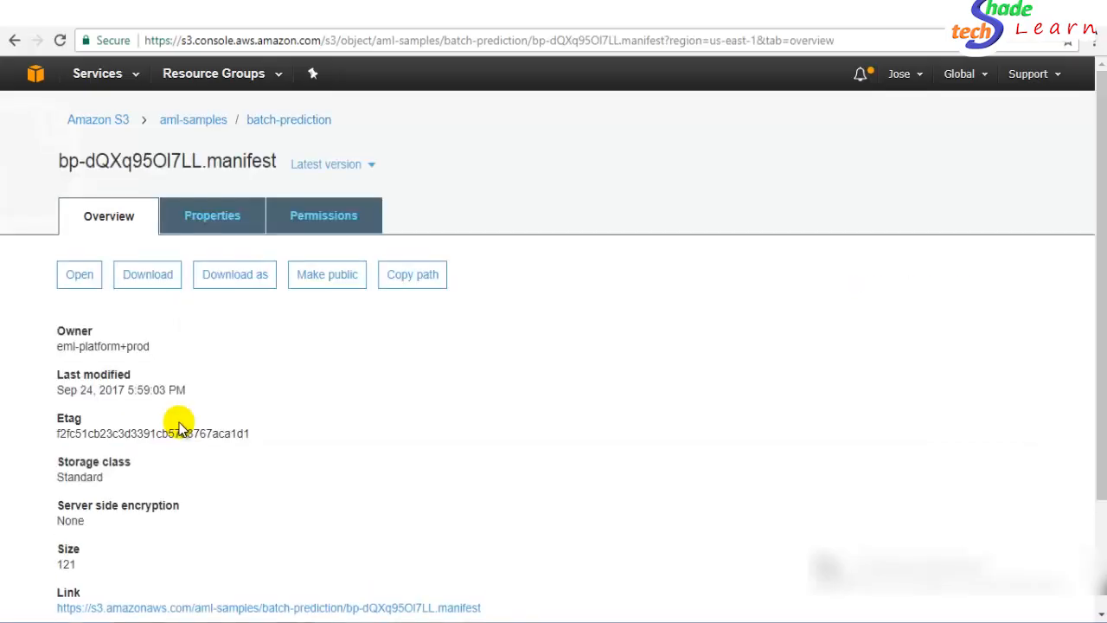
Download the batch prediction's .manifest file from S3 and keep it despite the browser's file-type check.
scroll(425, 193, down, 1)
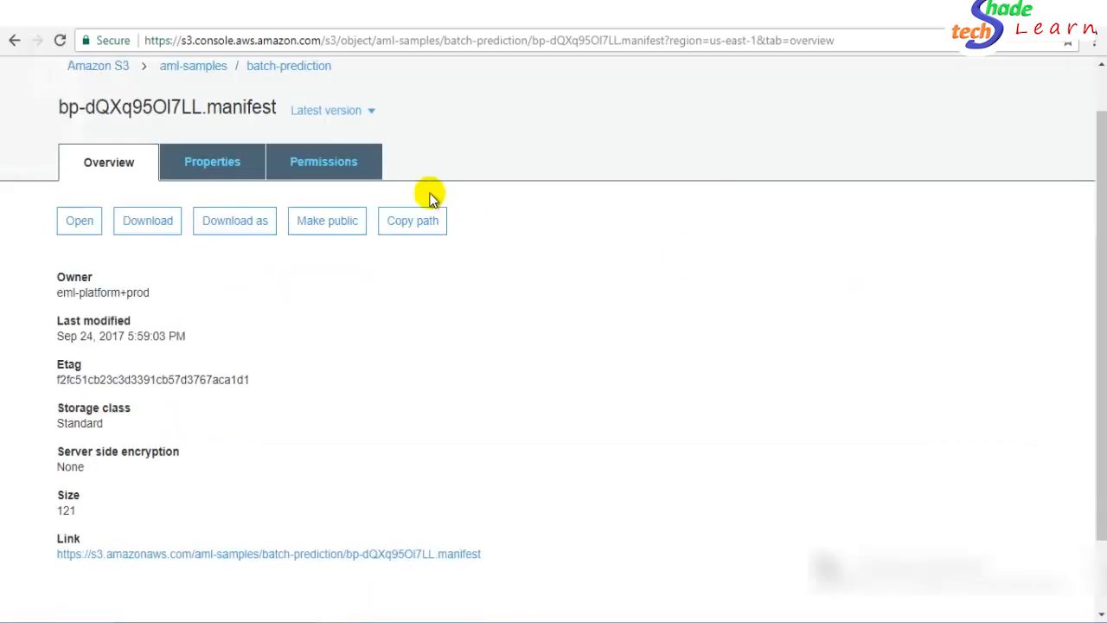
click(79, 220)
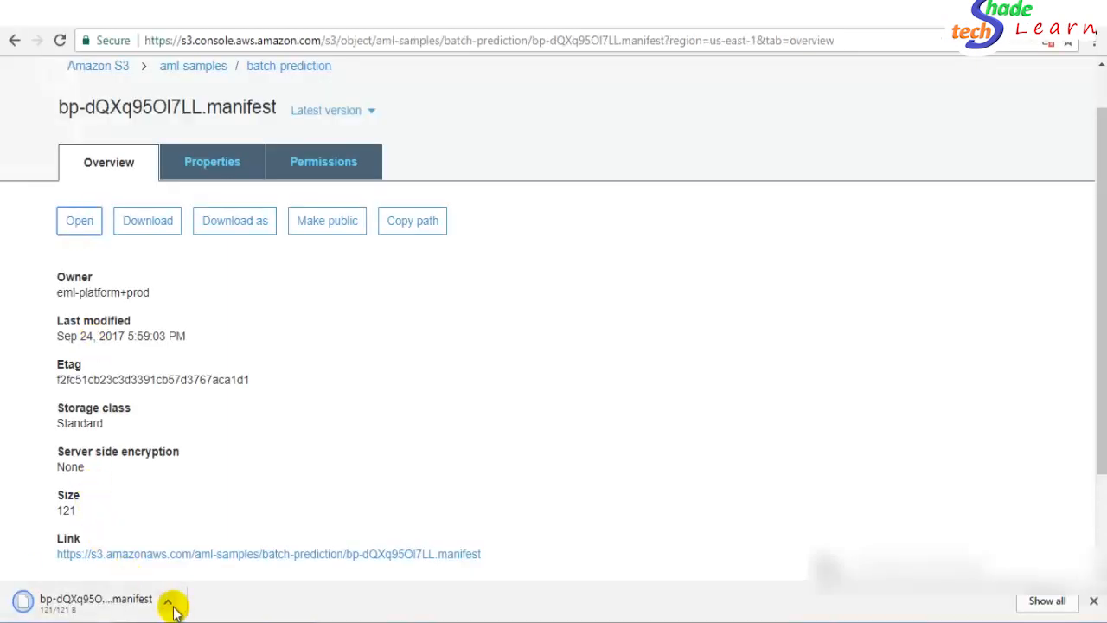
click(170, 605)
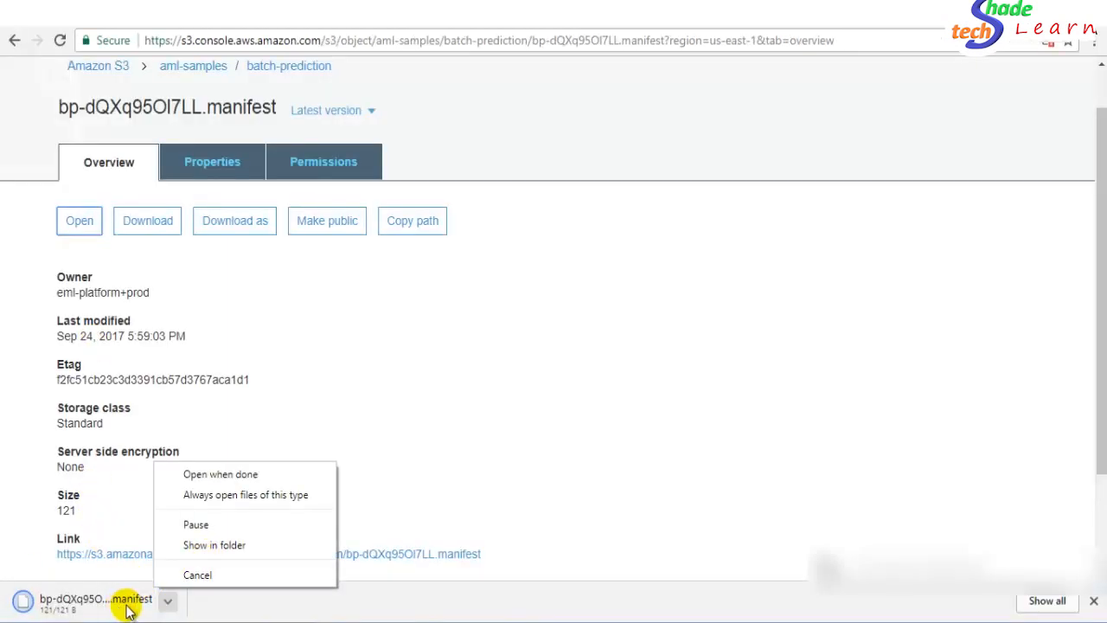
click(220, 546)
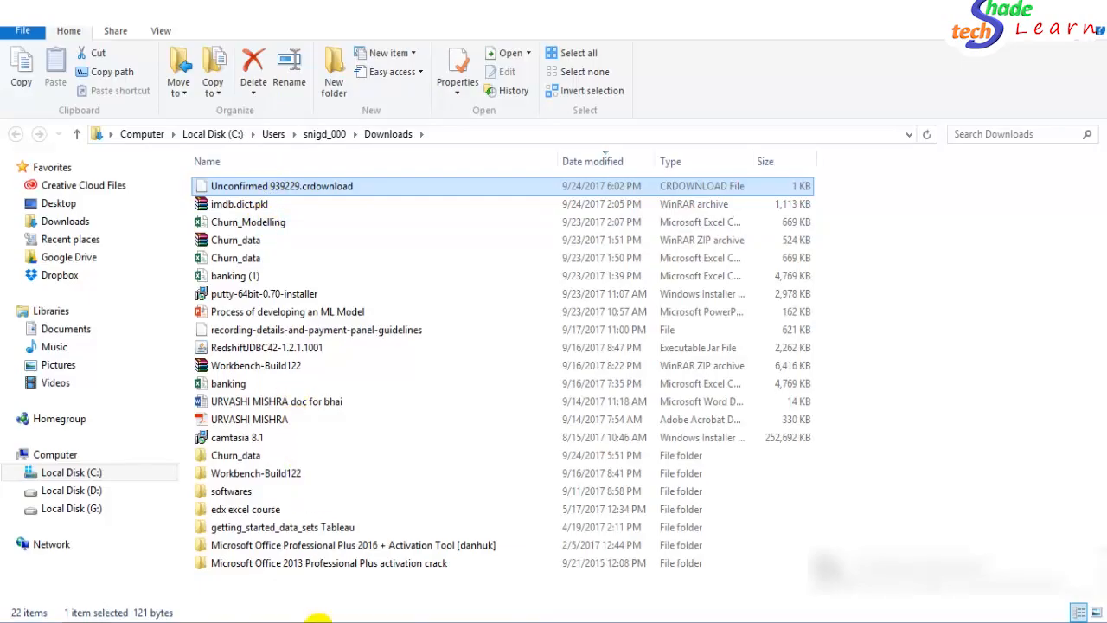
key(alt+Tab)
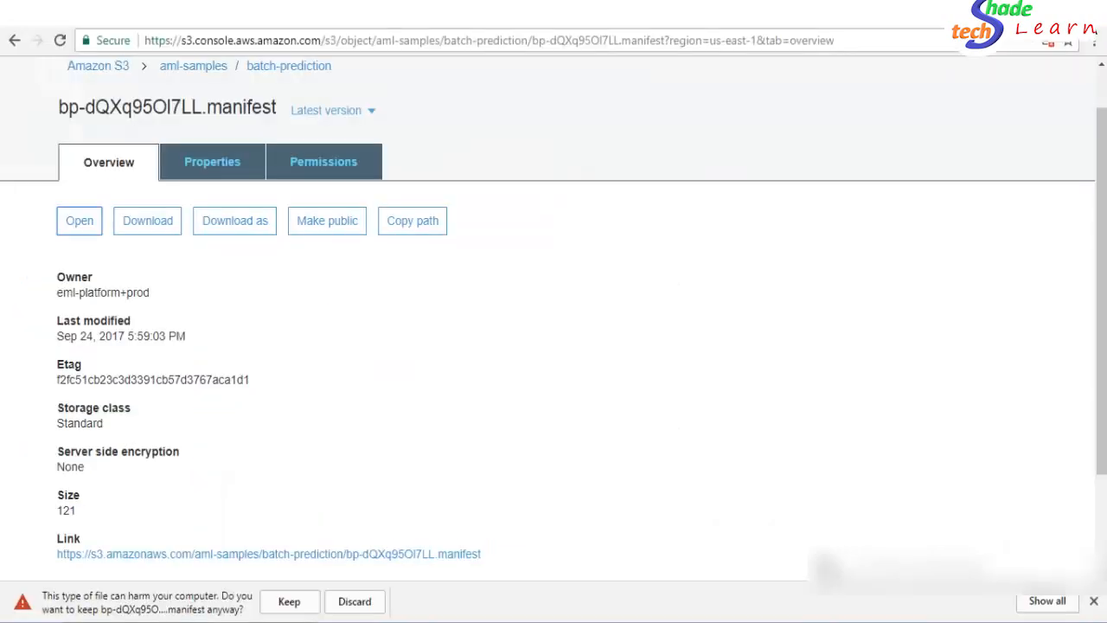
click(284, 606)
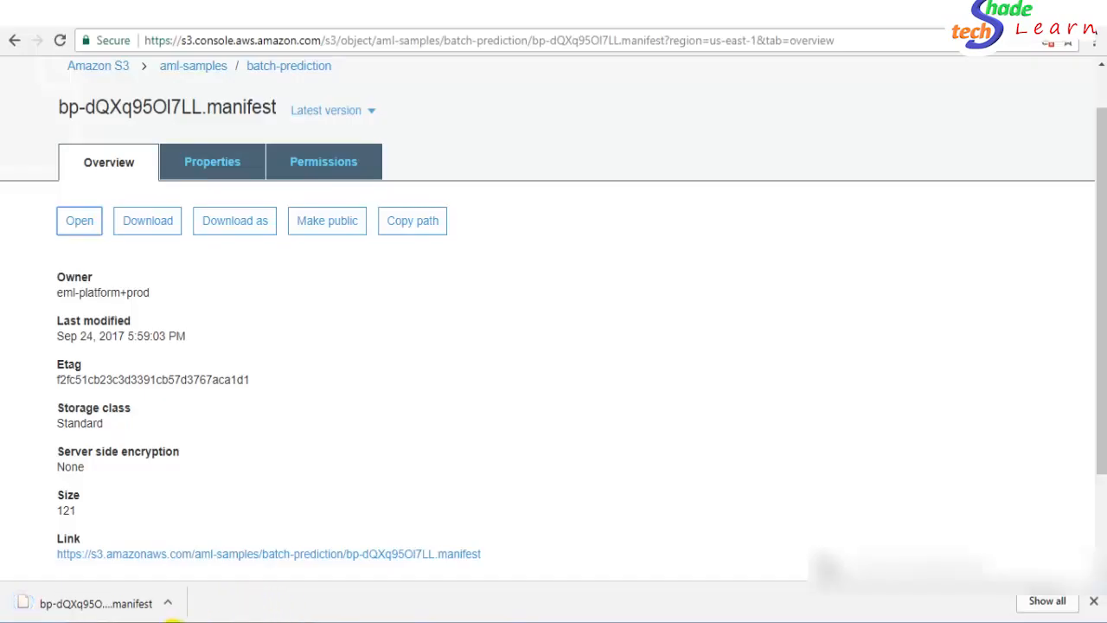
Sort the Downloads folder by date modified, newest first, and open the downloaded .manifest file in the text editor.
mouse_move(139, 619)
click(88, 620)
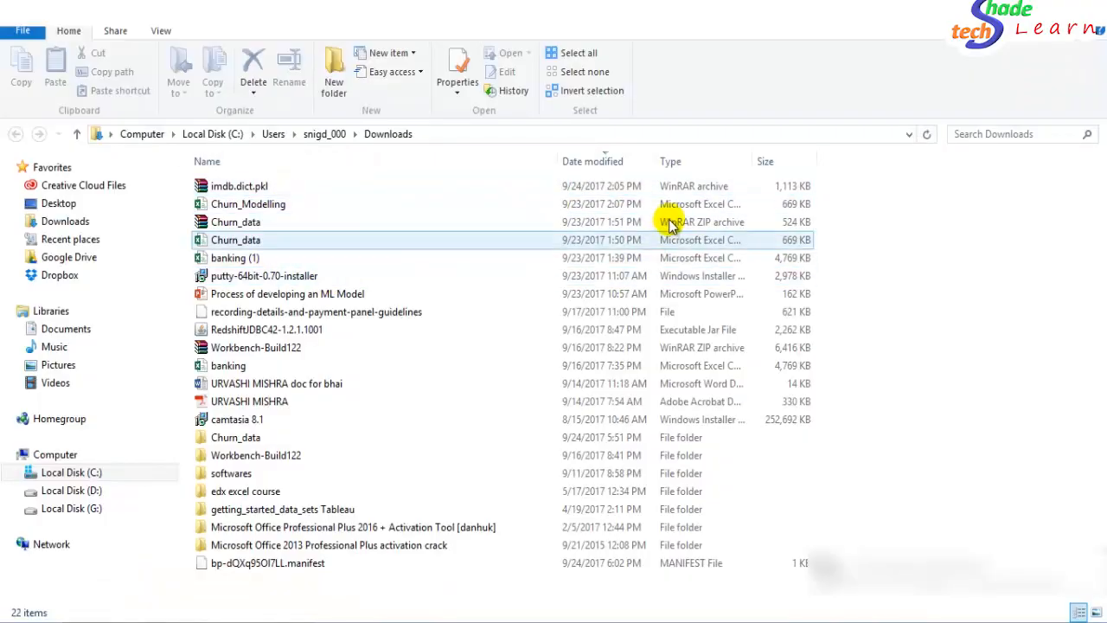
click(614, 162)
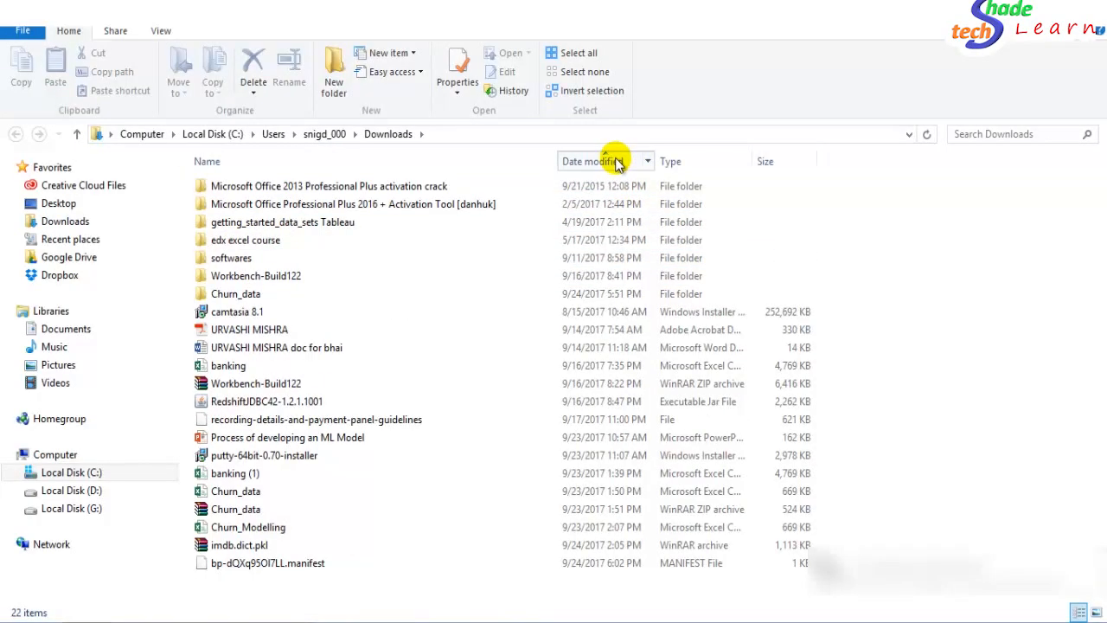
click(616, 162)
click(327, 192)
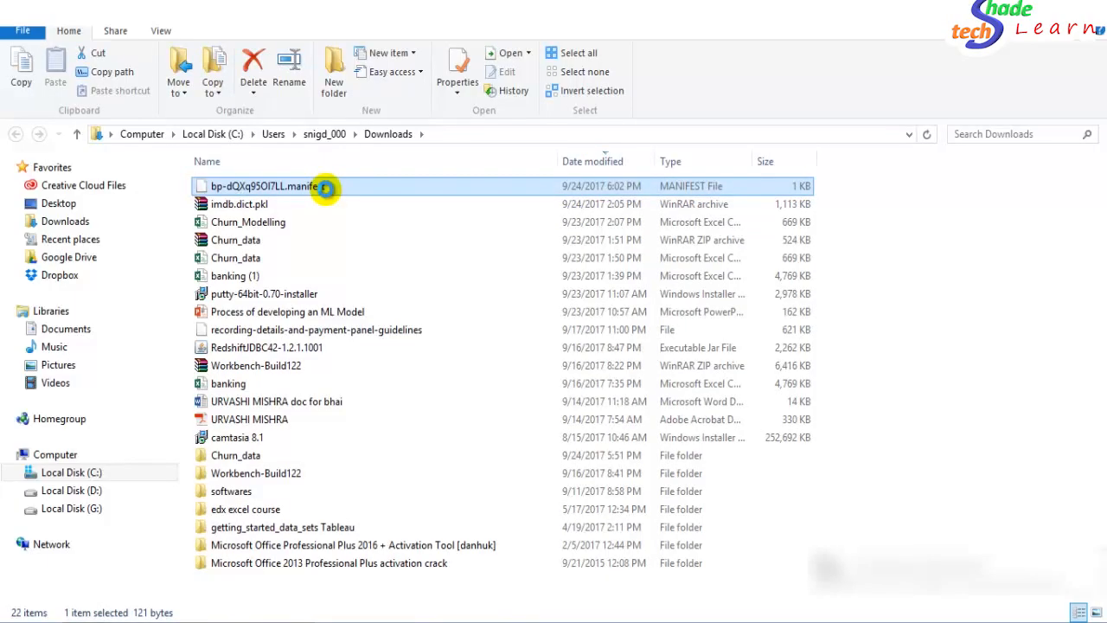
right_click(325, 187)
click(450, 221)
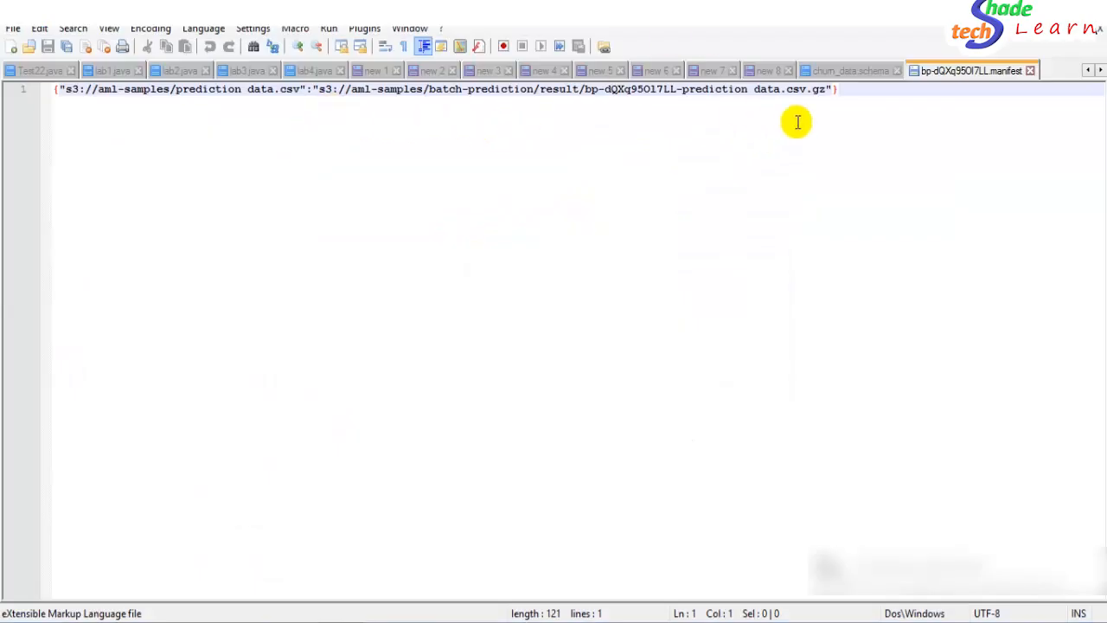
Examine the manifest's mapping, highlighting the S3 path of the input prediction data.csv and the path of the result .csv.gz file.
click(873, 92)
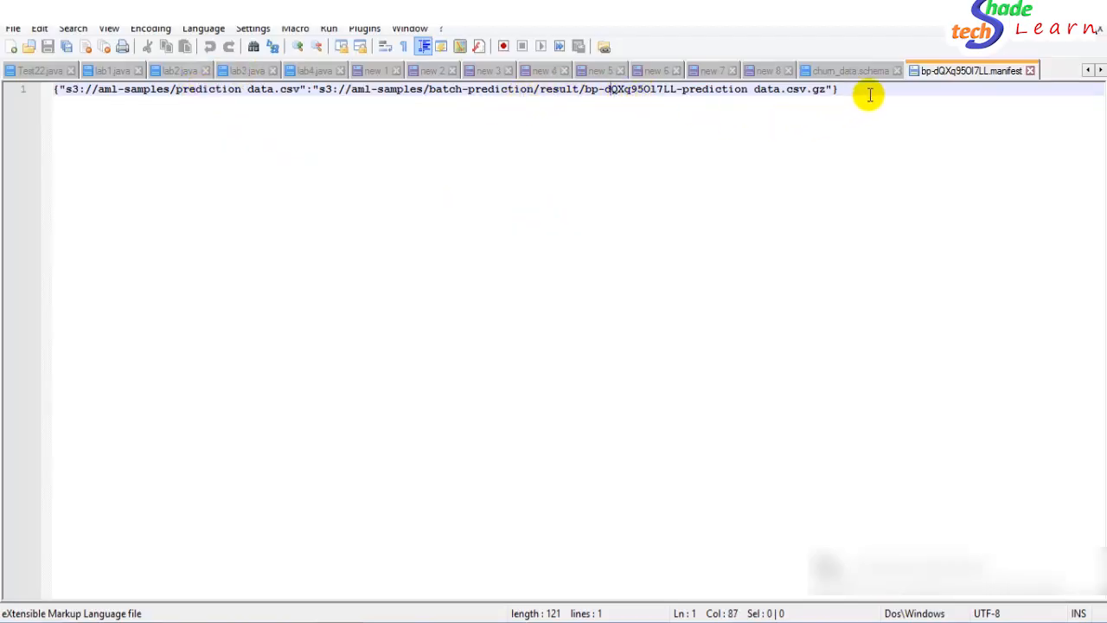
drag(871, 94, 703, 69)
click(465, 152)
click(129, 90)
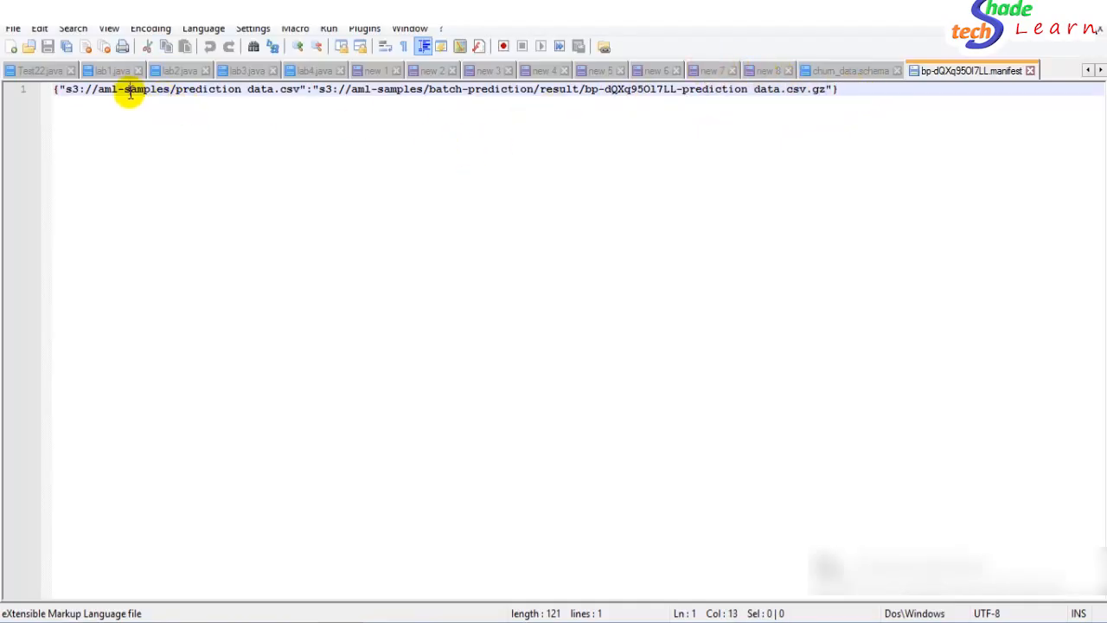
drag(71, 95, 303, 96)
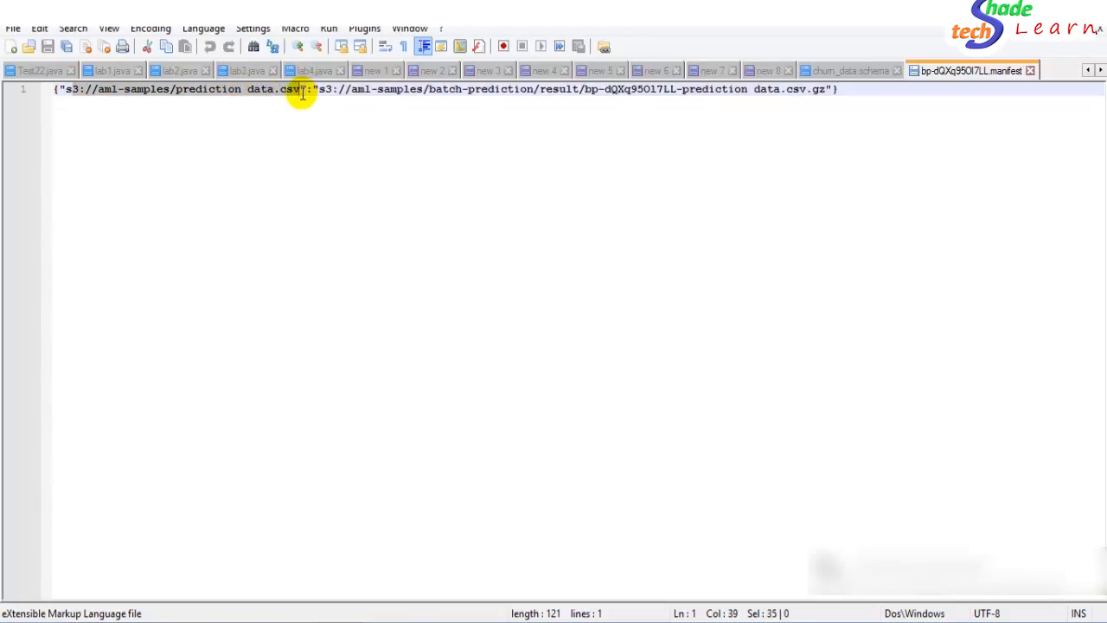
click(324, 109)
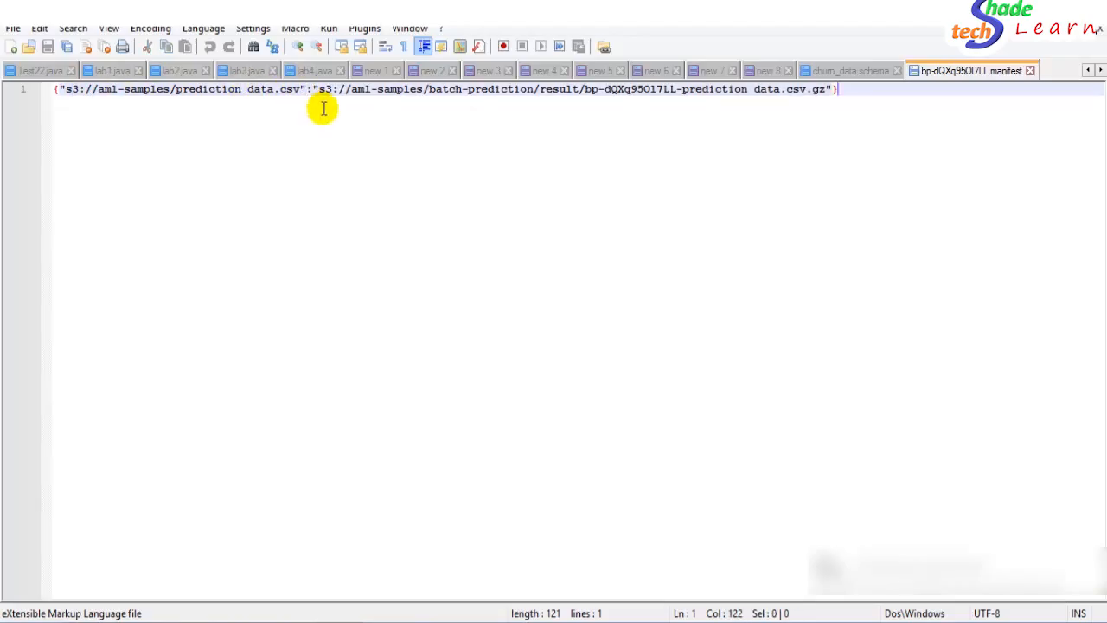
drag(317, 90, 868, 73)
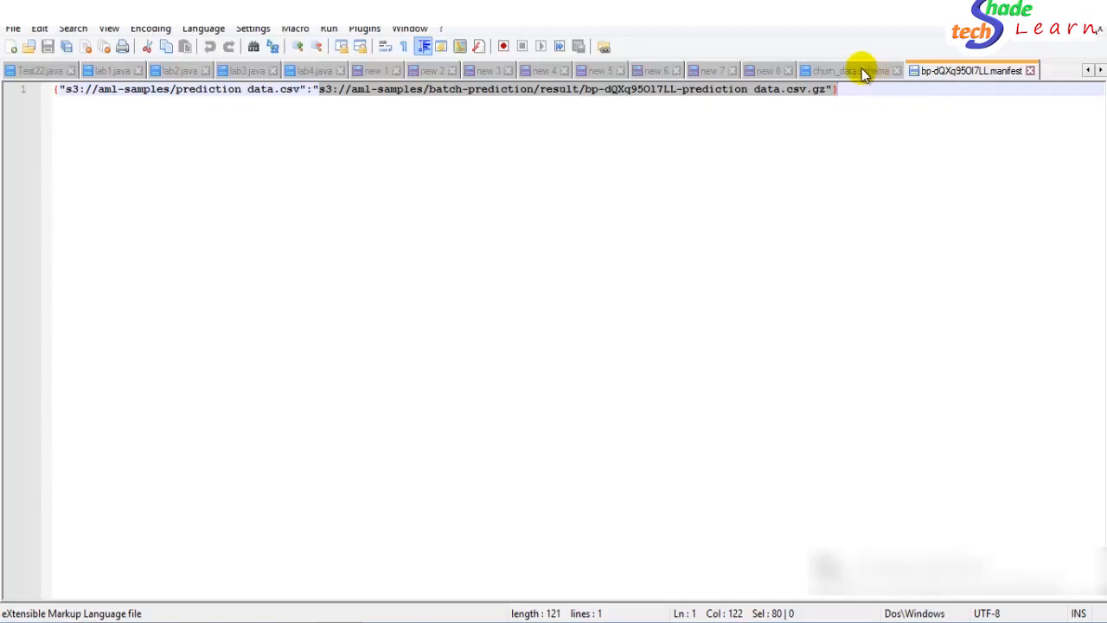
Switch back to the S3 console and download the .csv.gz file from the result folder inside batch-prediction in aml-samples.
click(138, 618)
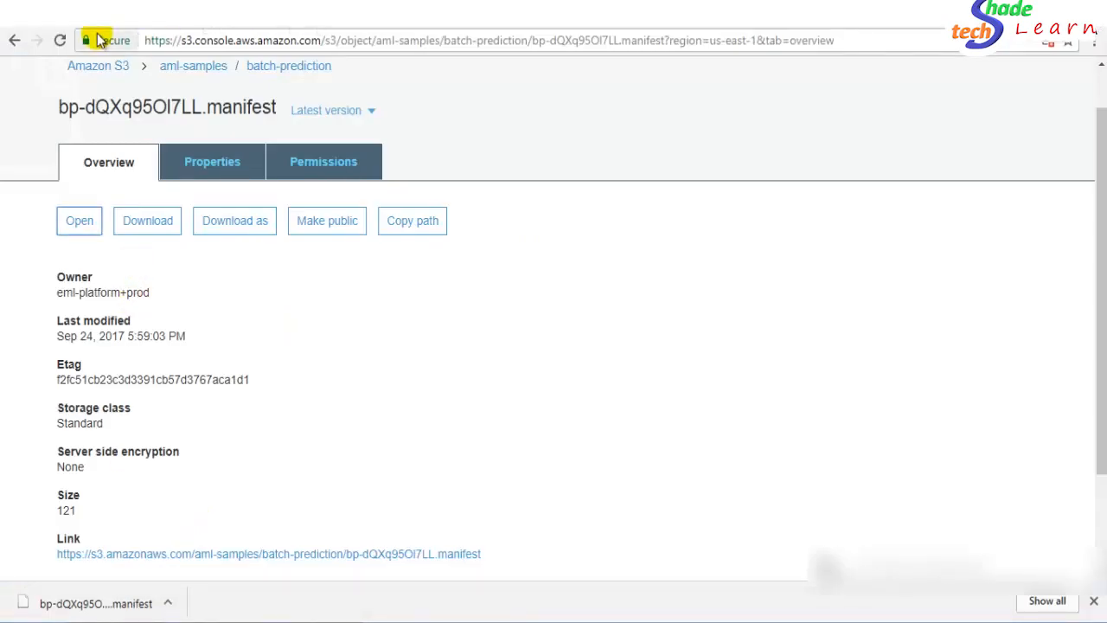
click(211, 68)
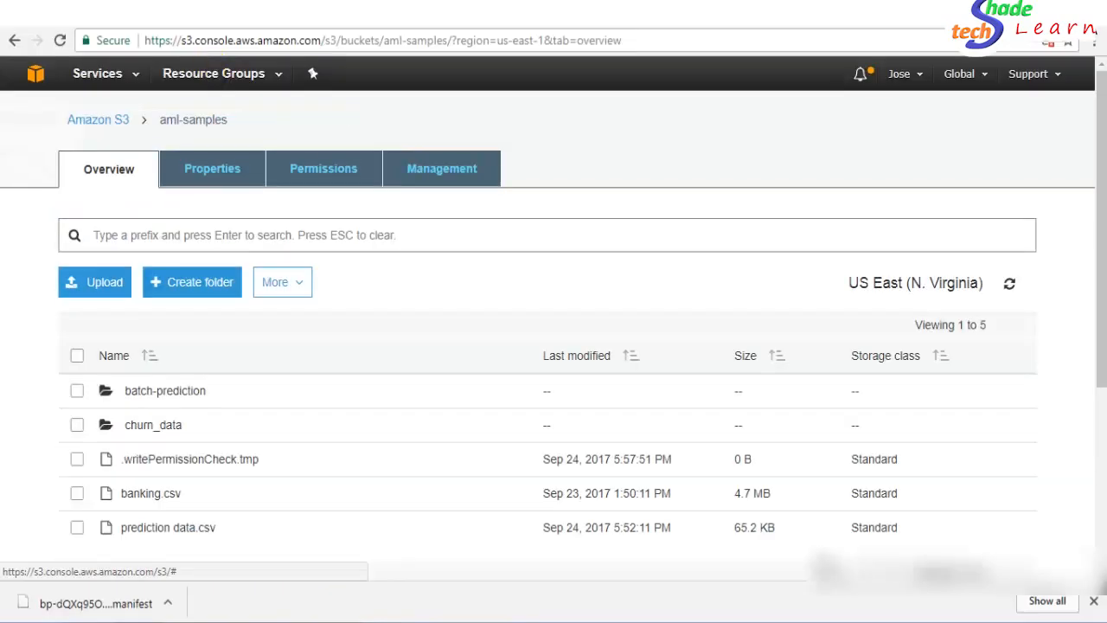
click(164, 391)
click(138, 391)
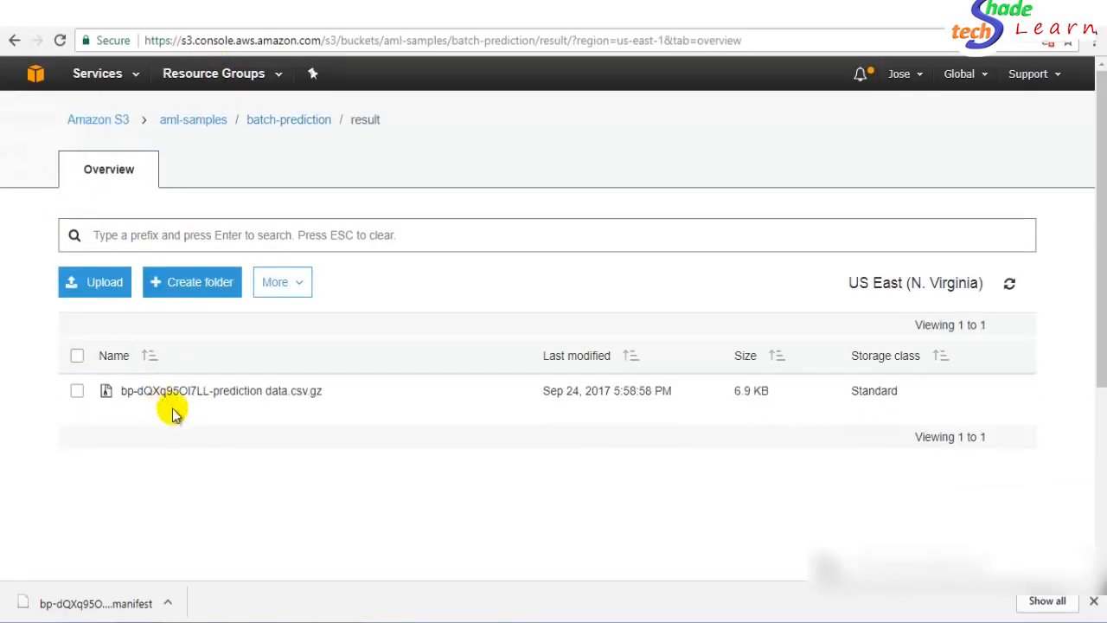
right_click(234, 388)
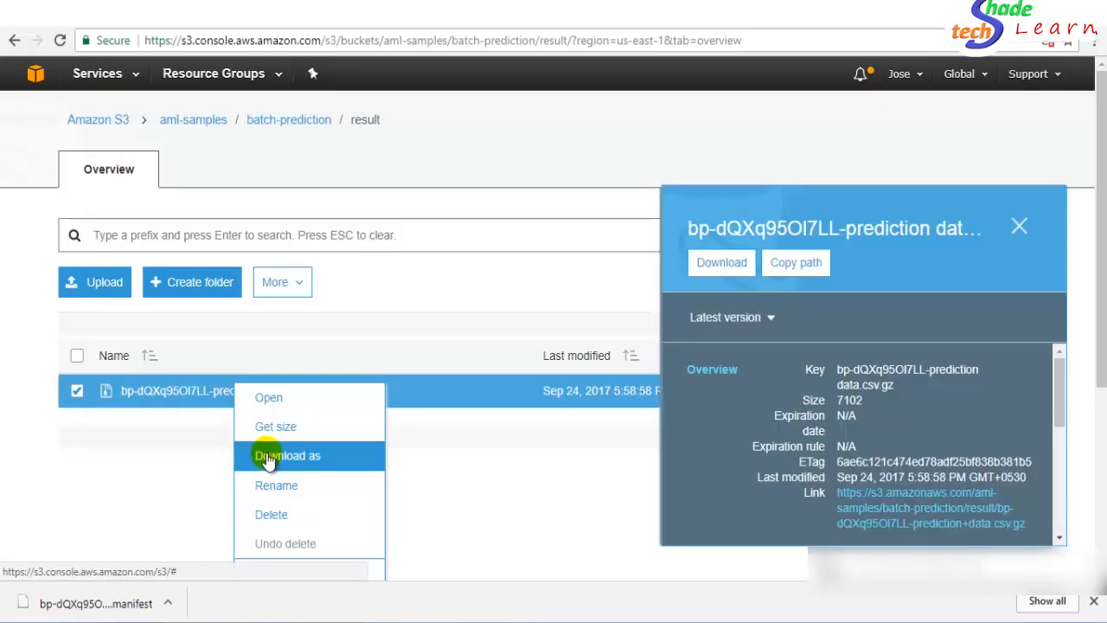
click(316, 468)
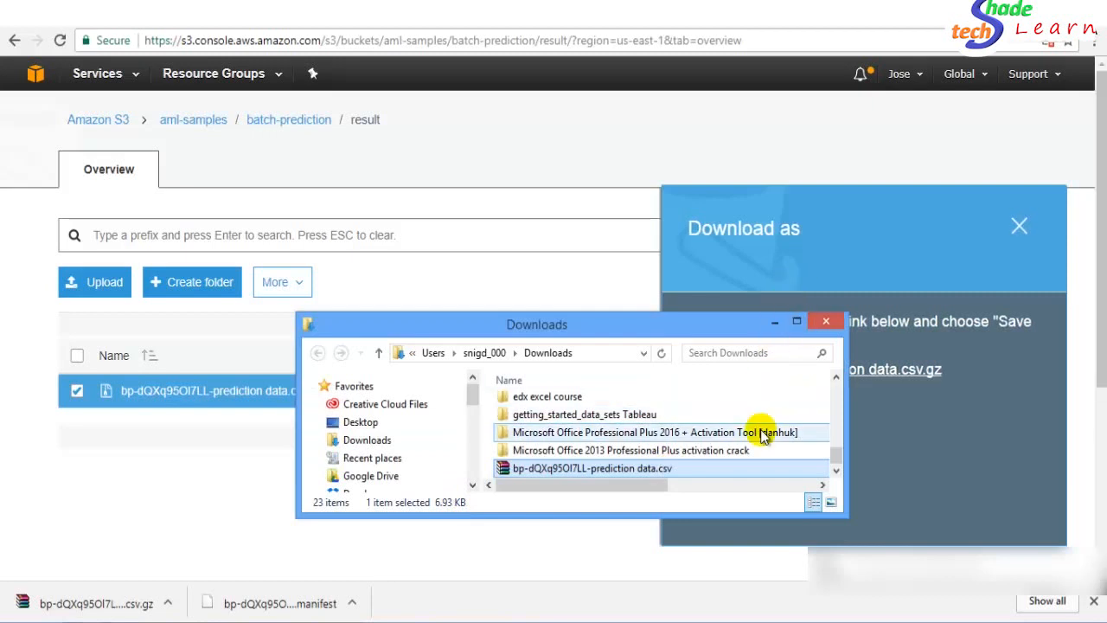
Extract the downloaded prediction data archive into its own folder and open the extracted CSV in a maximized Excel window.
right_click(698, 468)
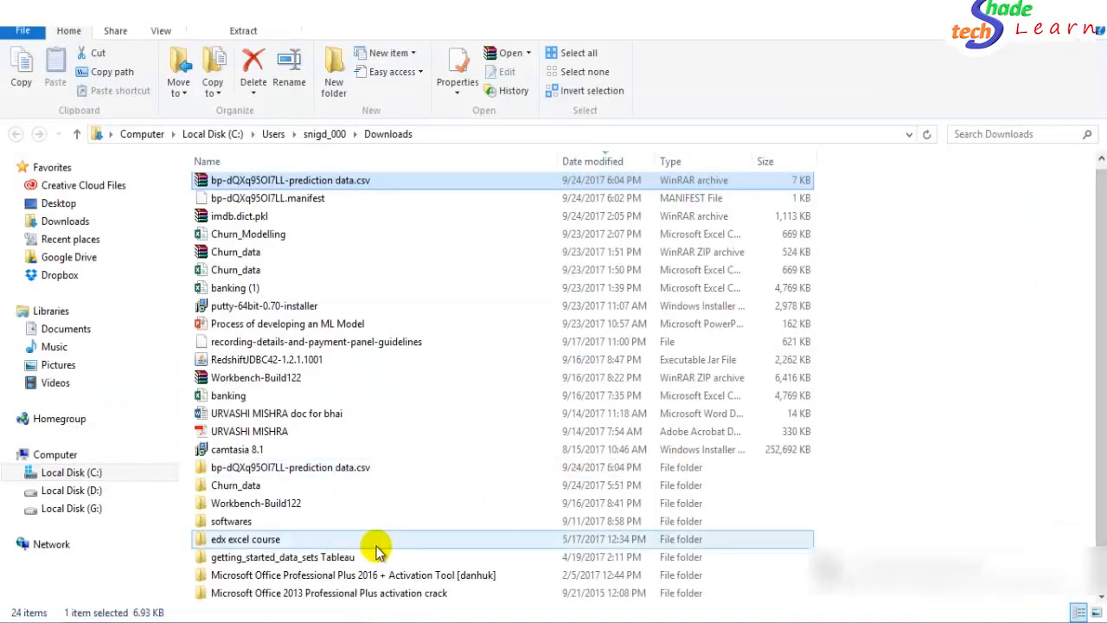
double_click(310, 467)
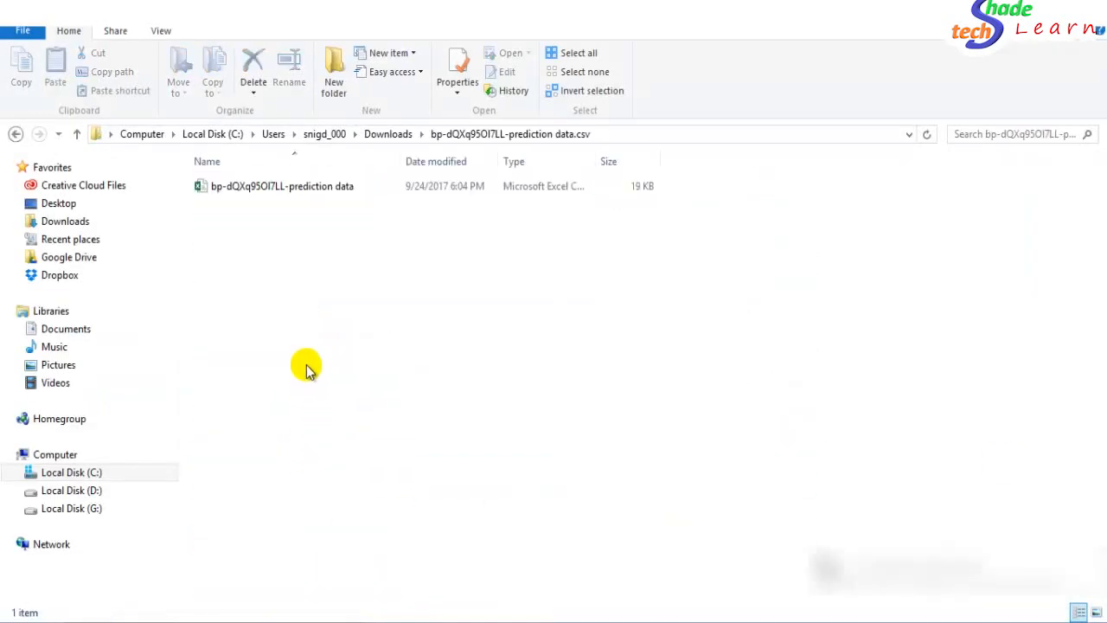
double_click(342, 190)
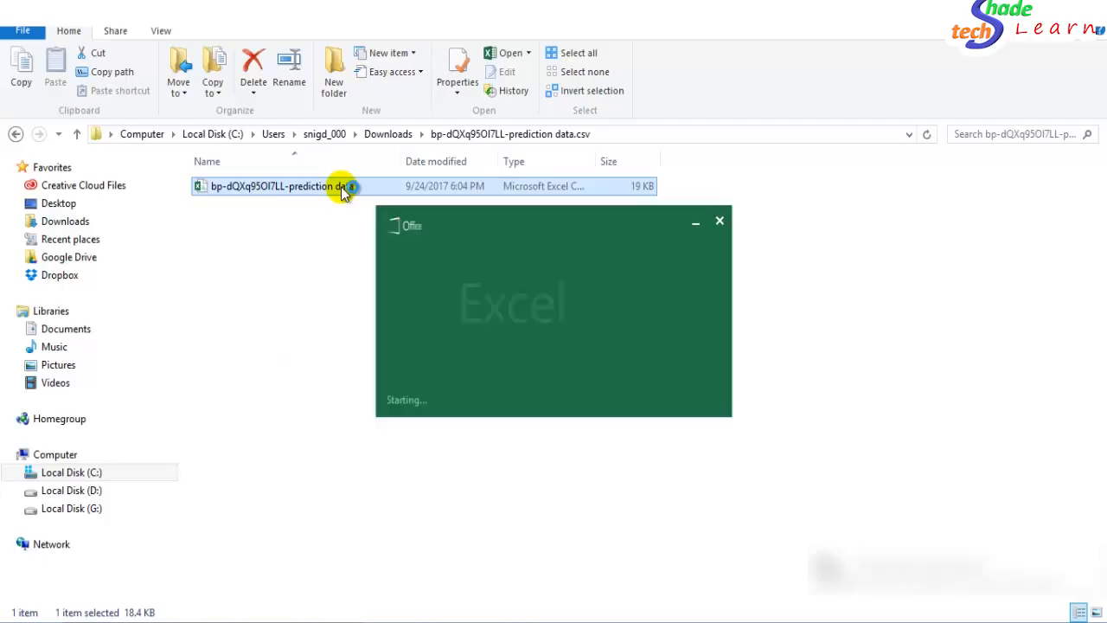
click(811, 522)
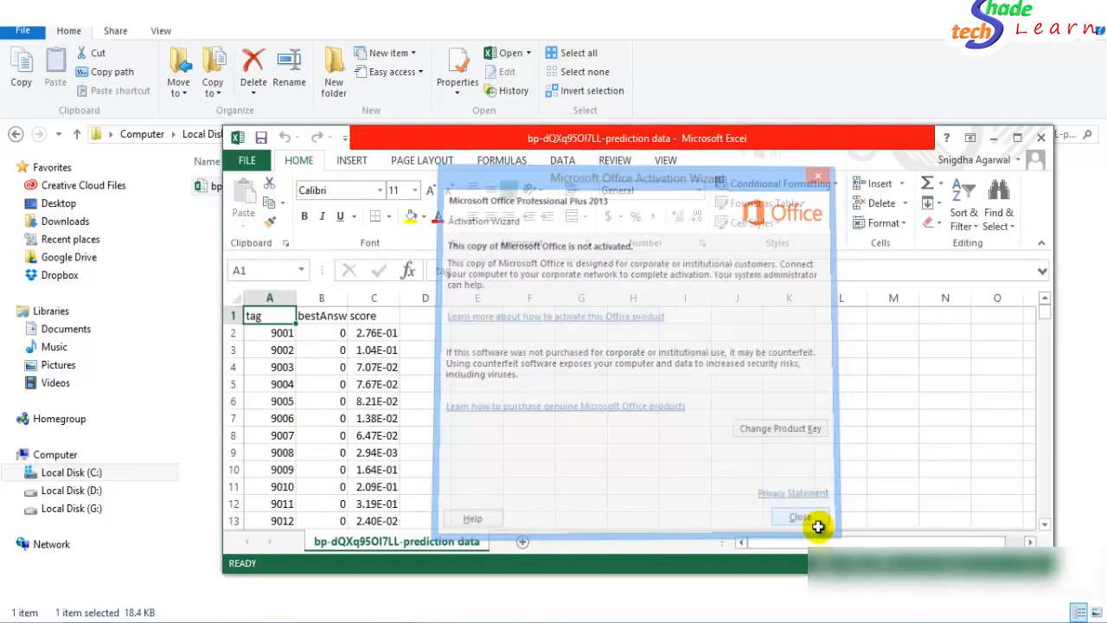
click(1018, 138)
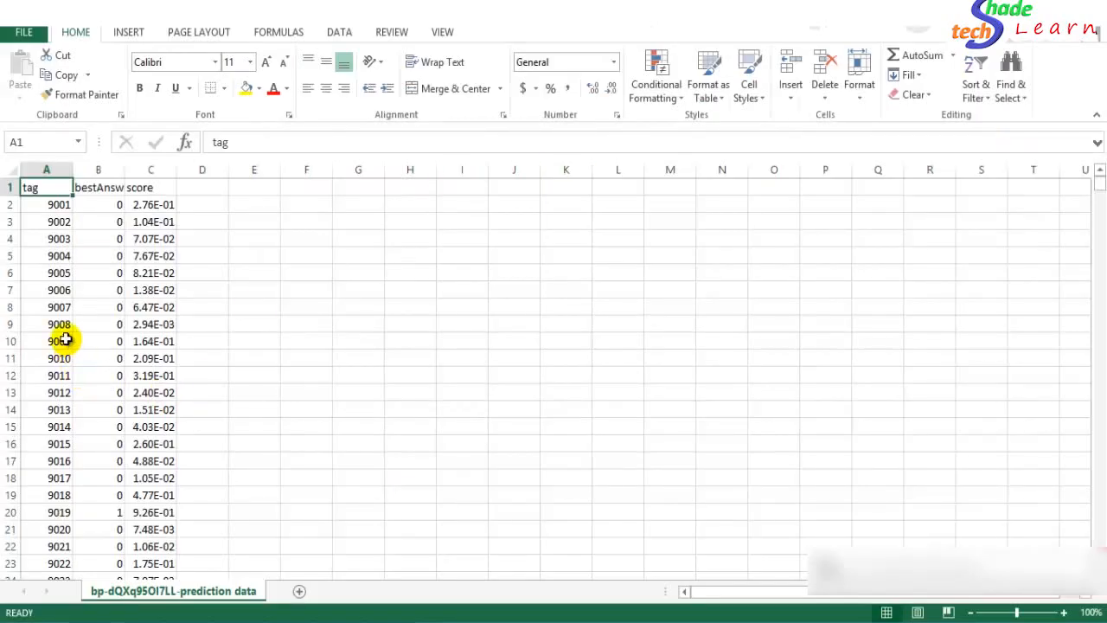
Widen the tag column and examine its values from row 2 downward.
drag(48, 209, 50, 444)
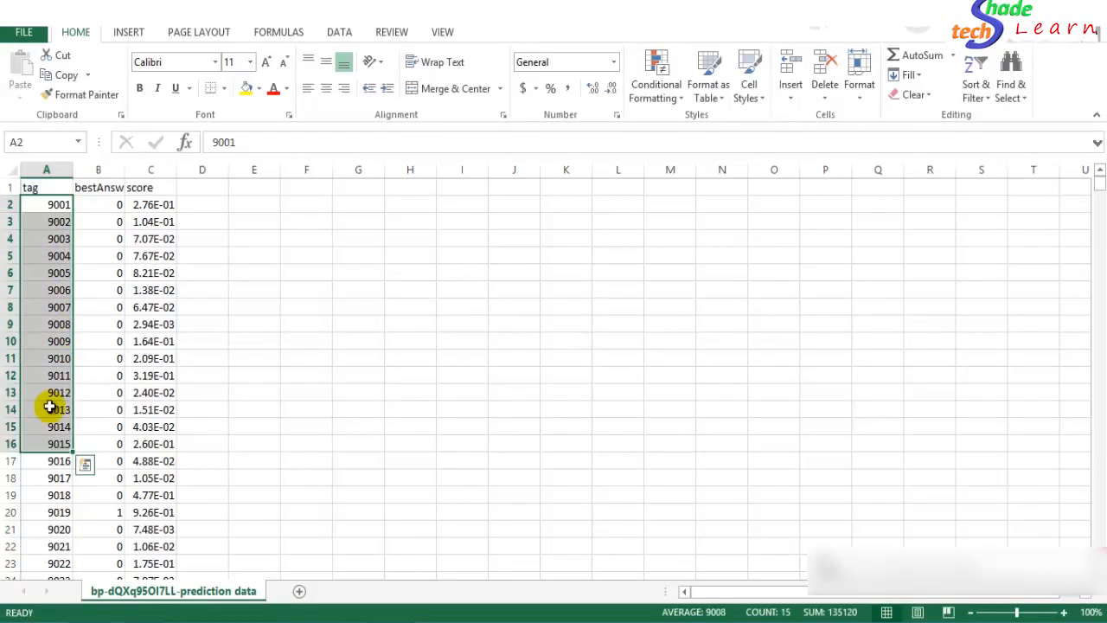
drag(77, 174, 133, 171)
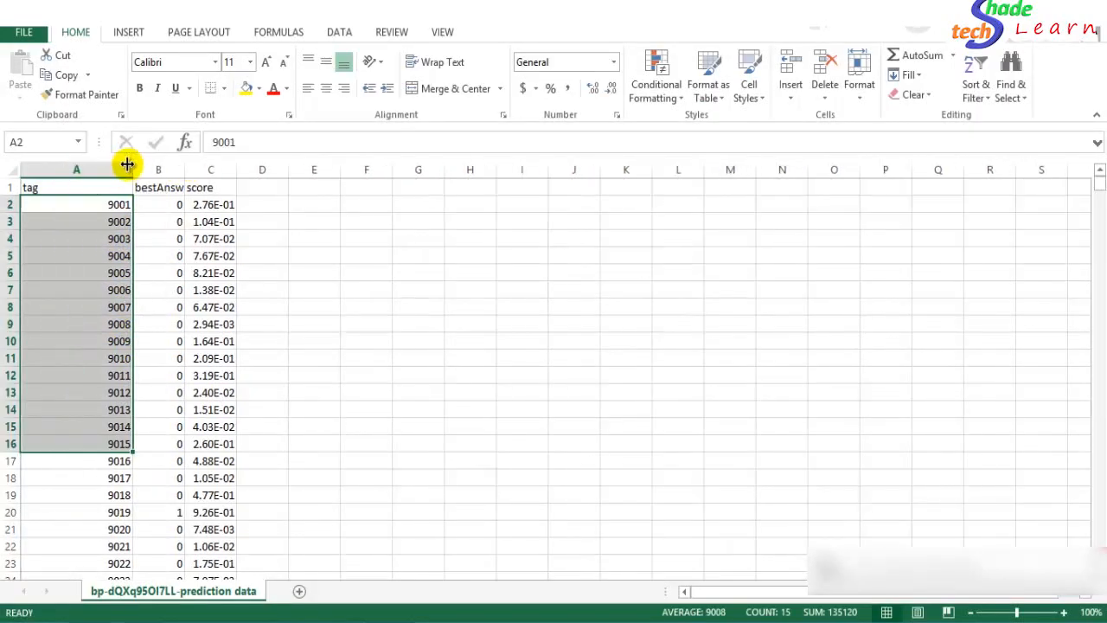
click(59, 213)
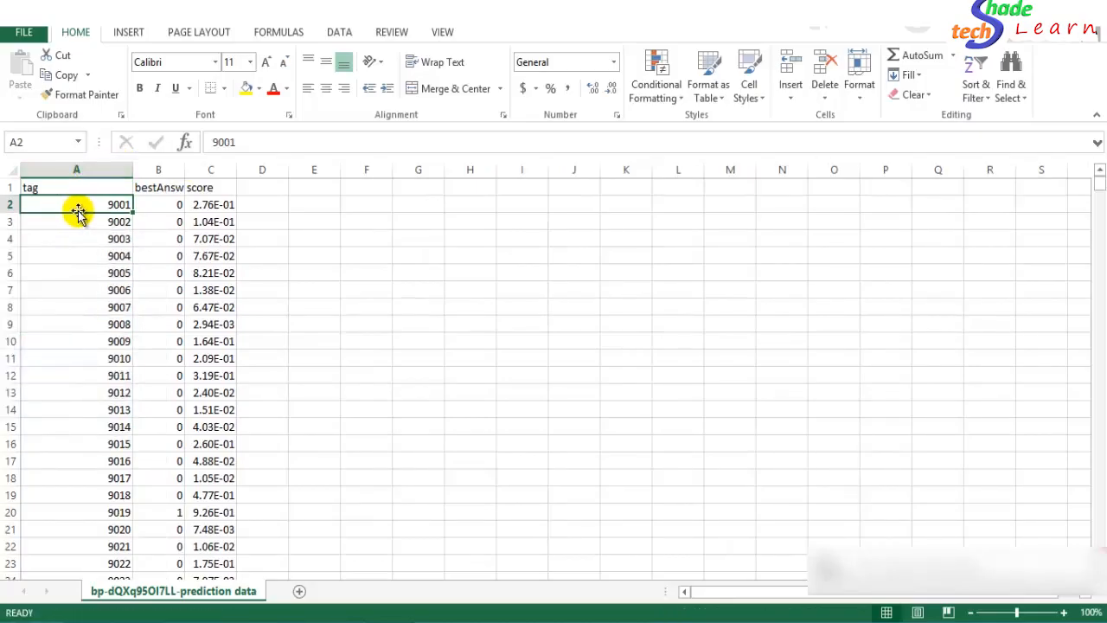
click(87, 256)
click(62, 205)
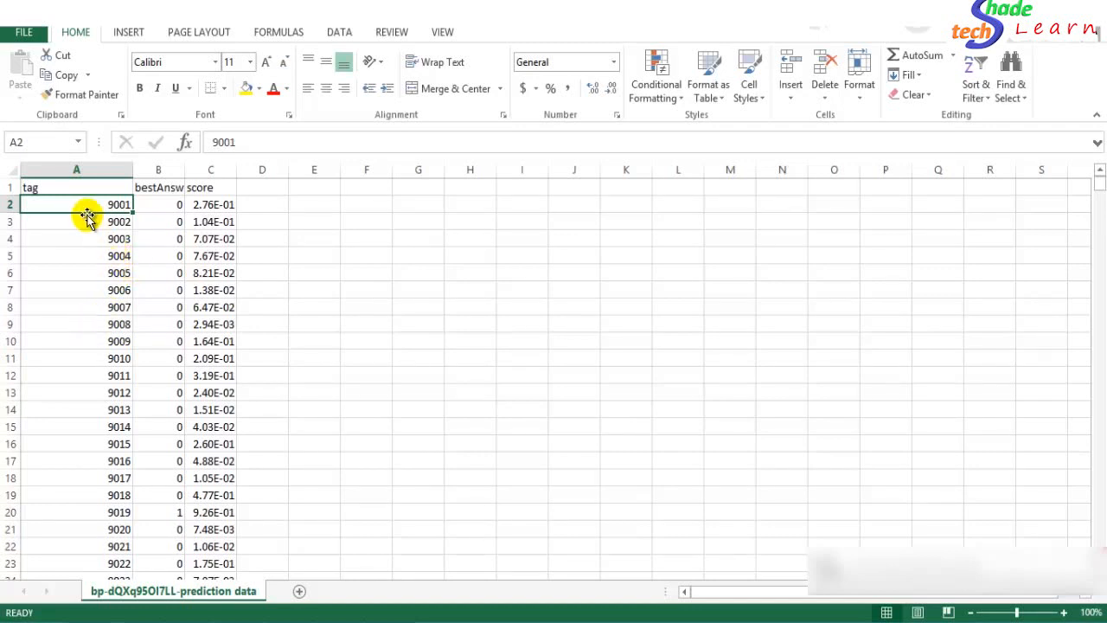
drag(77, 209, 94, 545)
click(173, 358)
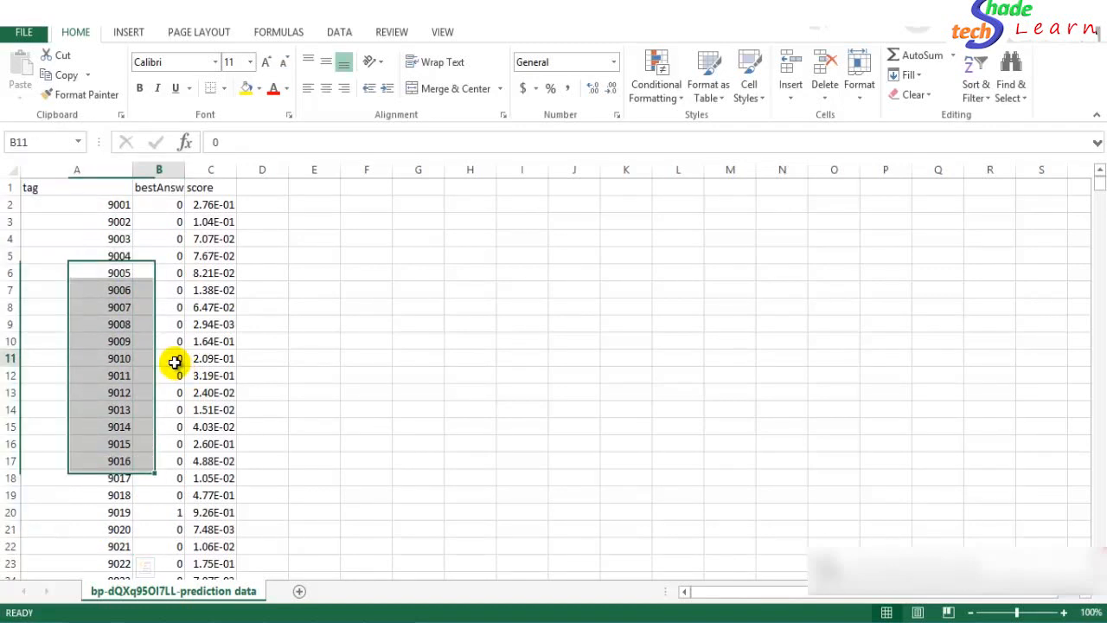
Widen the bestAnswer column to show its full header and examine its first predicted values.
drag(185, 169, 240, 170)
click(187, 191)
click(191, 208)
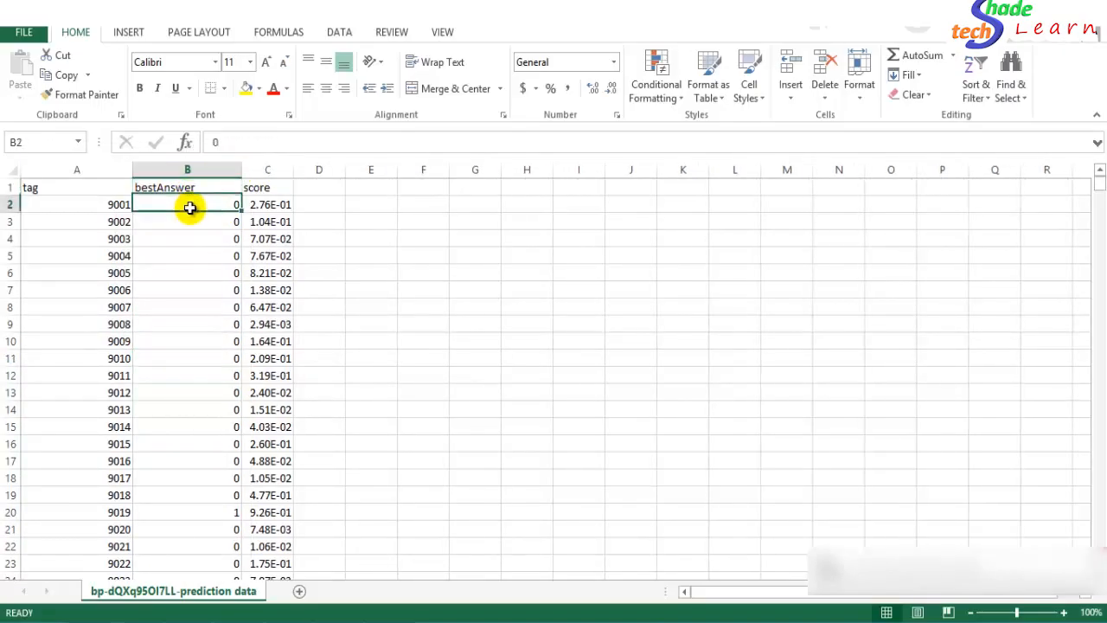
click(195, 242)
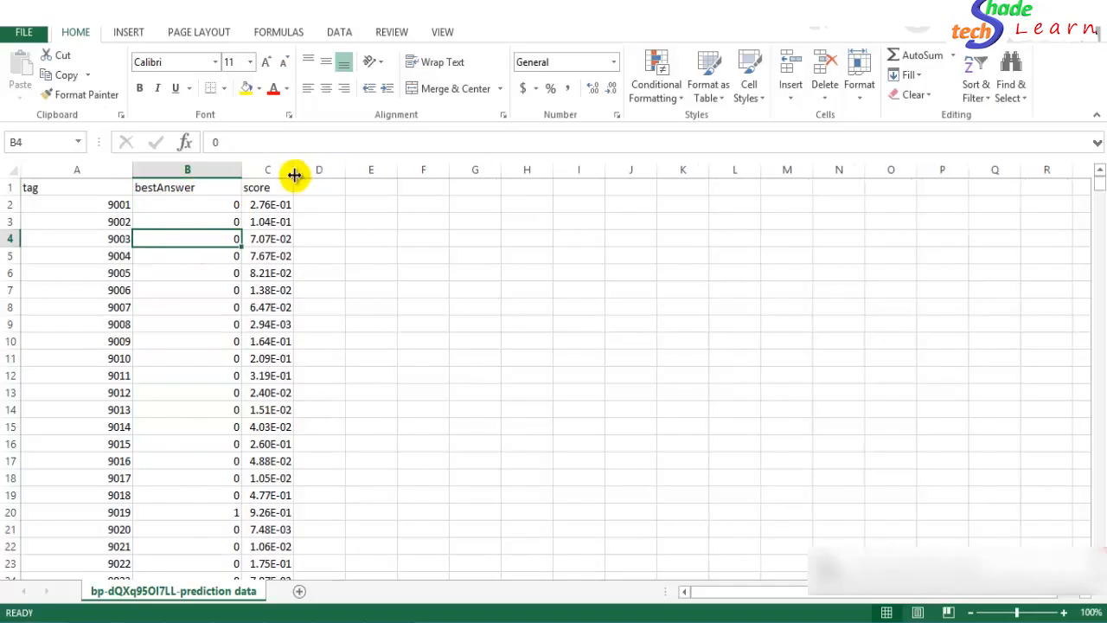
Widen the score column and compare the first record's score in C2 with its bestAnswer in B2.
drag(294, 173, 344, 173)
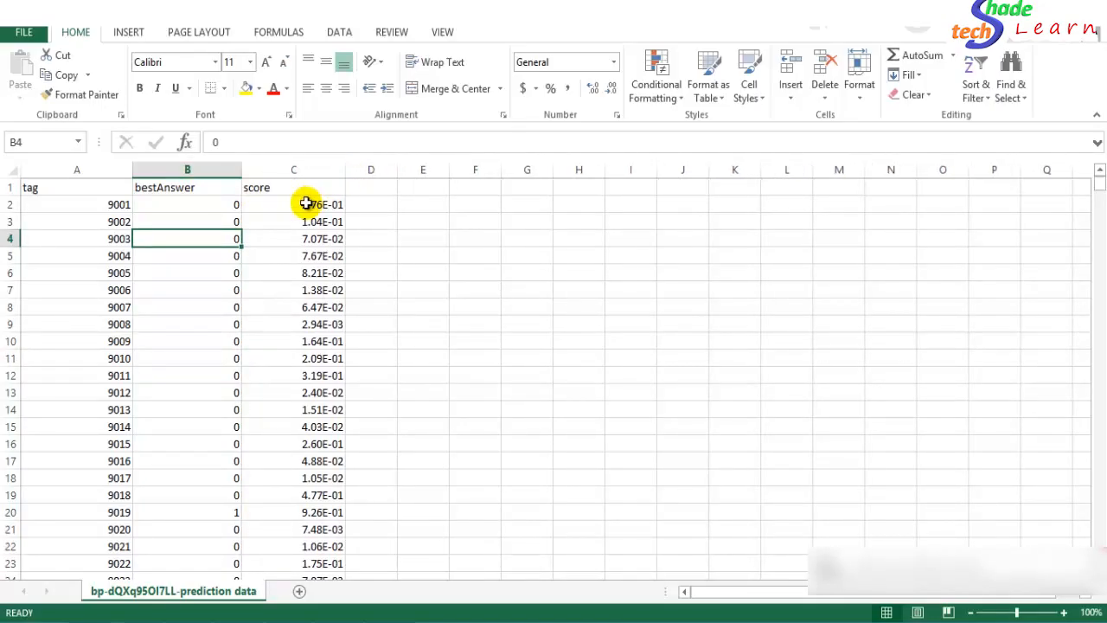
click(306, 203)
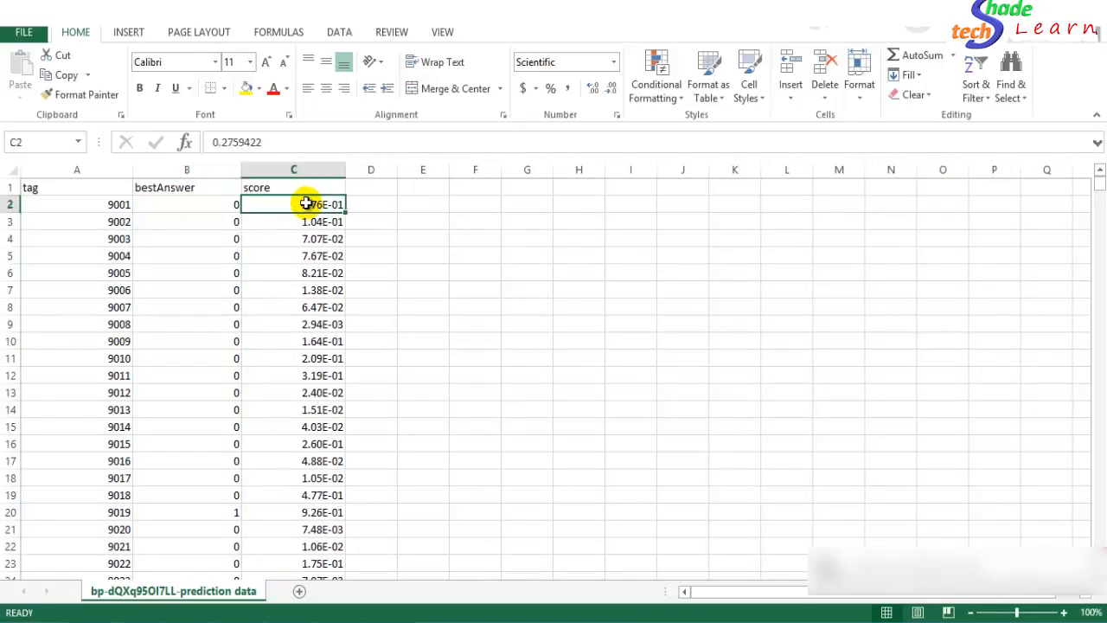
click(221, 200)
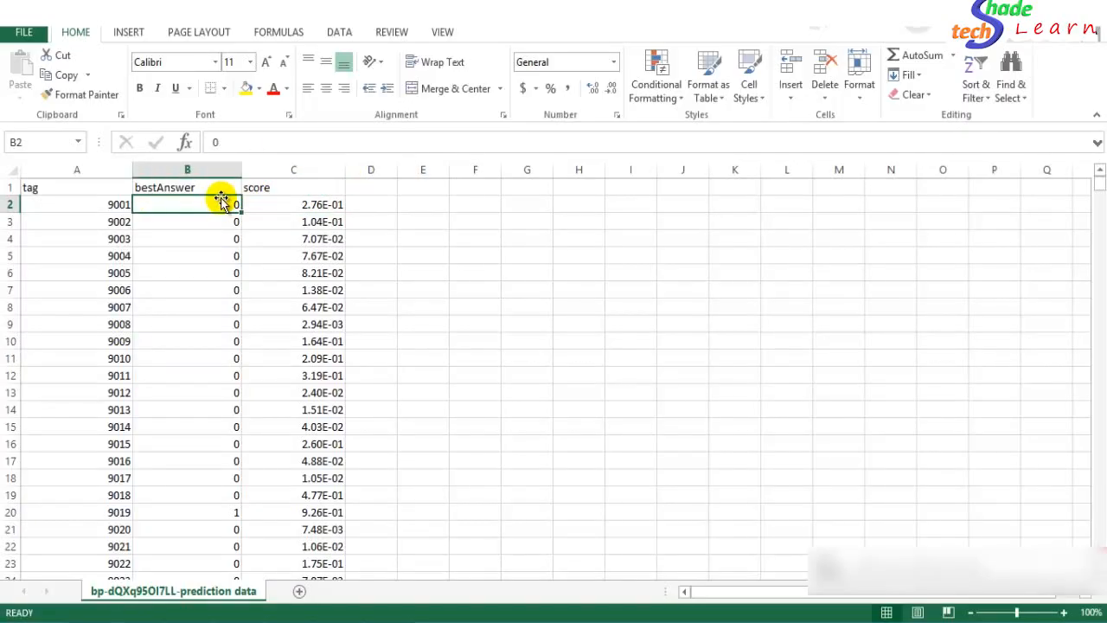